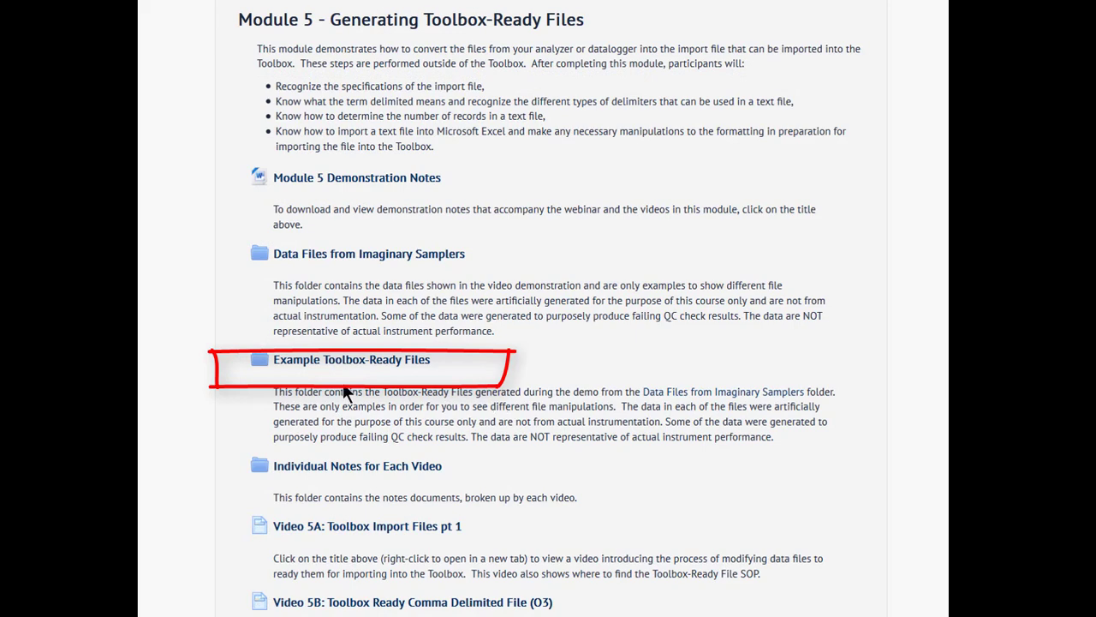
Go to the Data Import form through the Continuous or Meteorological Data Fast Track, Data Inflow and raw sampler data import.
{"action": "left_click", "coordinate": [264, 364]}
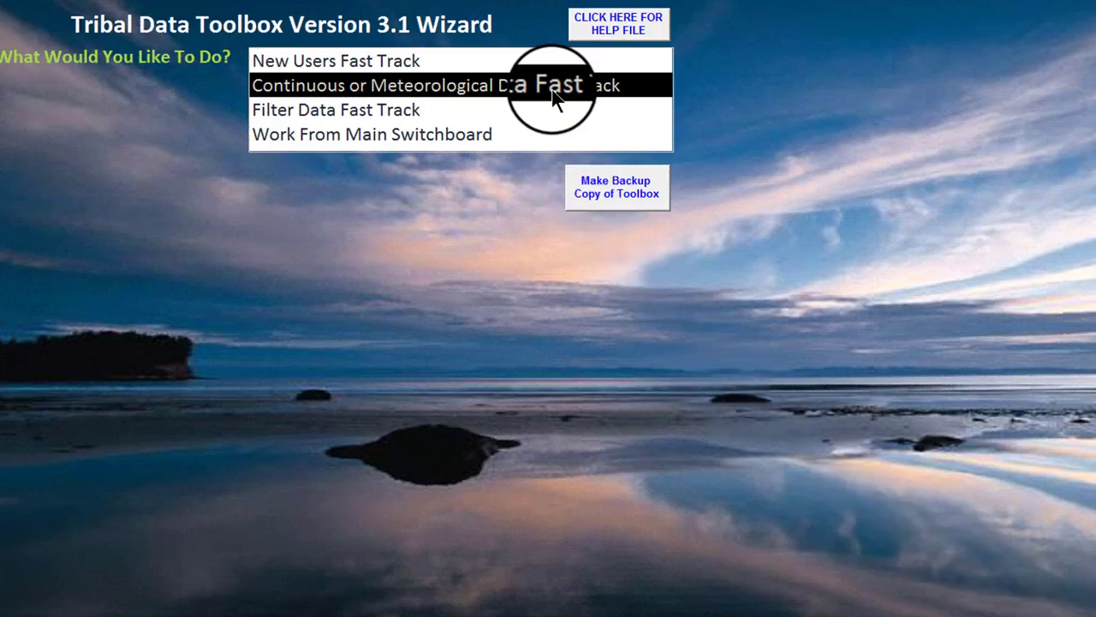
{"action": "double_click", "coordinate": [552, 88]}
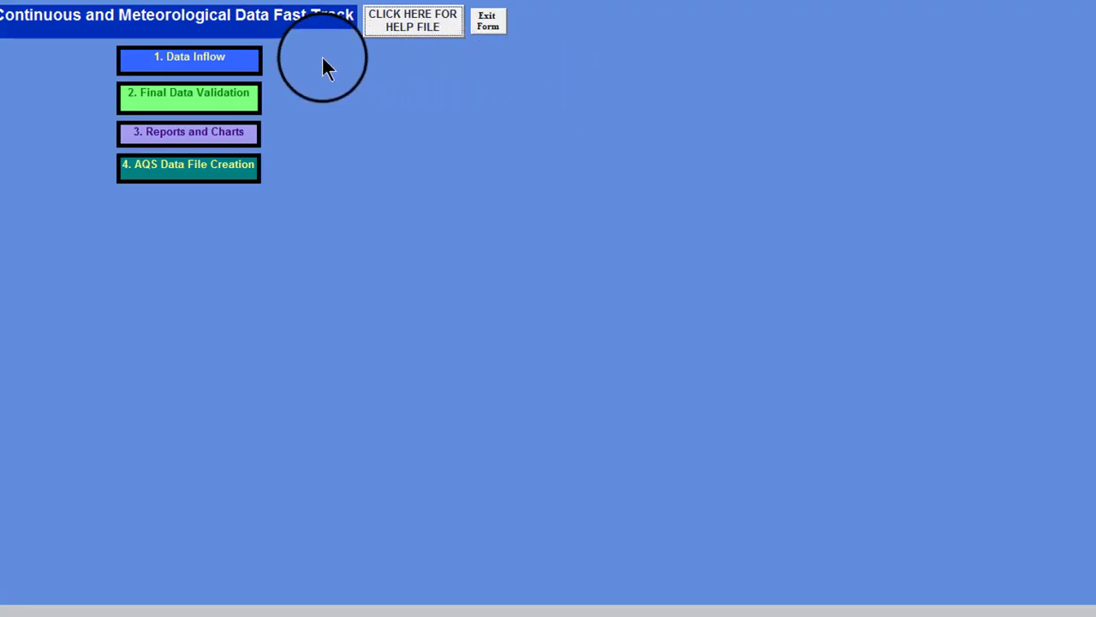
{"action": "left_click", "coordinate": [232, 65]}
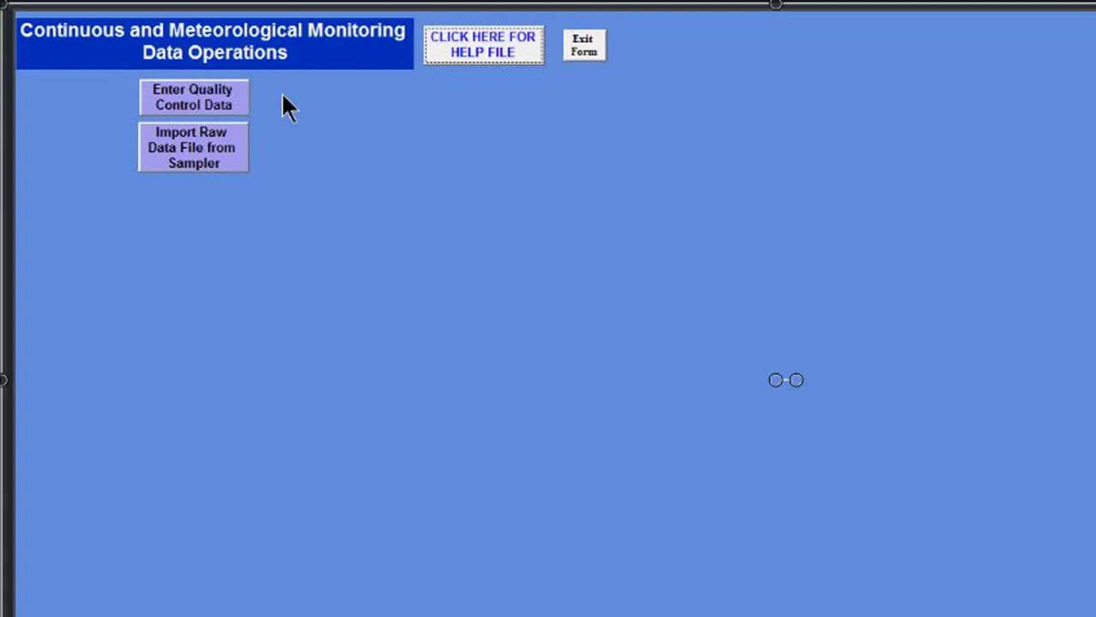
{"action": "left_click", "coordinate": [237, 99]}
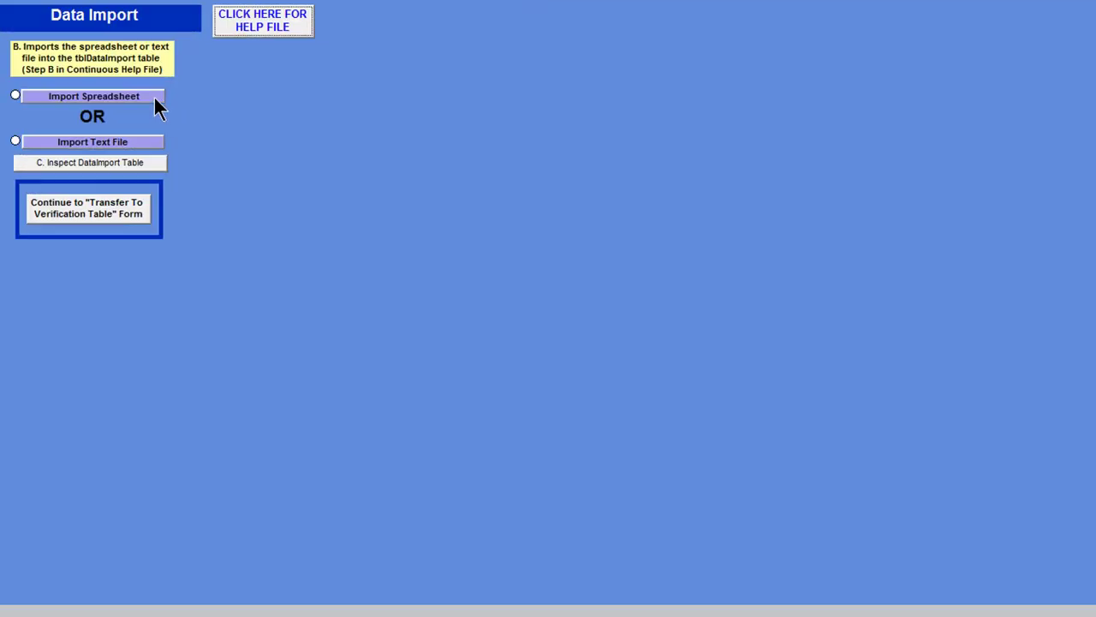
{"action": "left_click", "coordinate": [146, 139]}
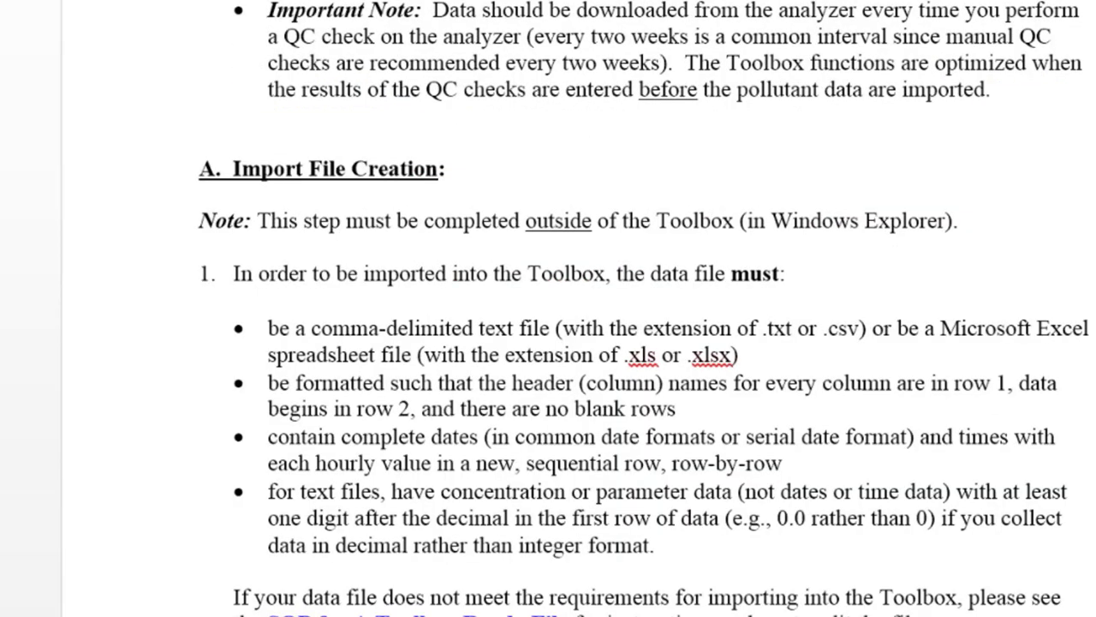
Import the text file ManipulatedSiteS46_Ozone.txt from the ToolboxImportFiles folder on the Desktop into the DataImport table.
{"action": "scroll", "coordinate": [489, 18], "scroll_direction": "down", "scroll_amount": 2}
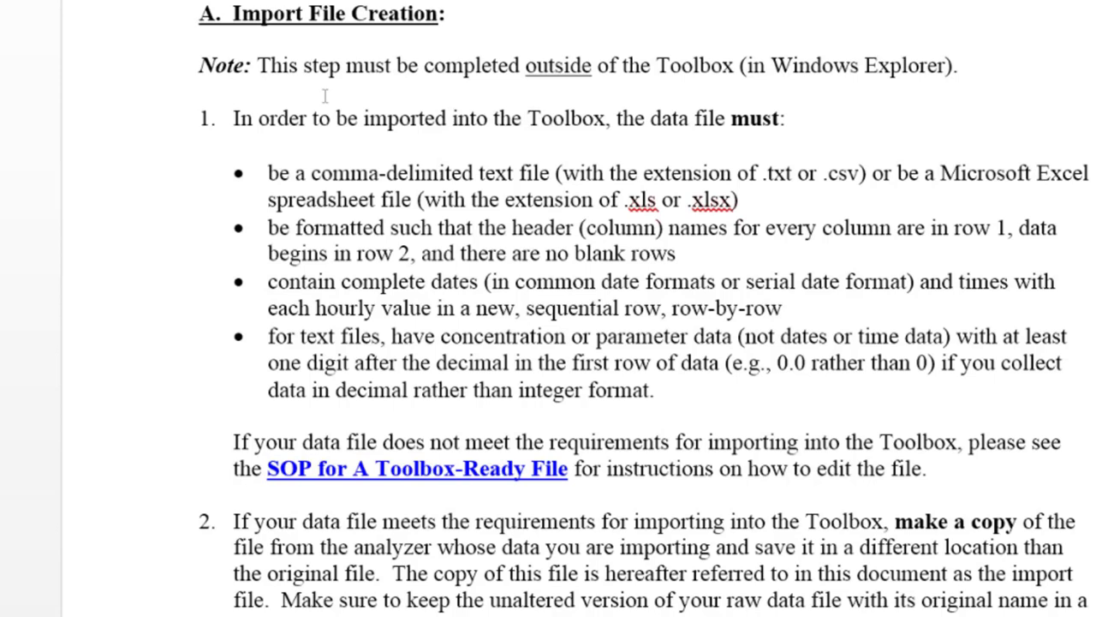
{"action": "mouse_move", "coordinate": [196, 615]}
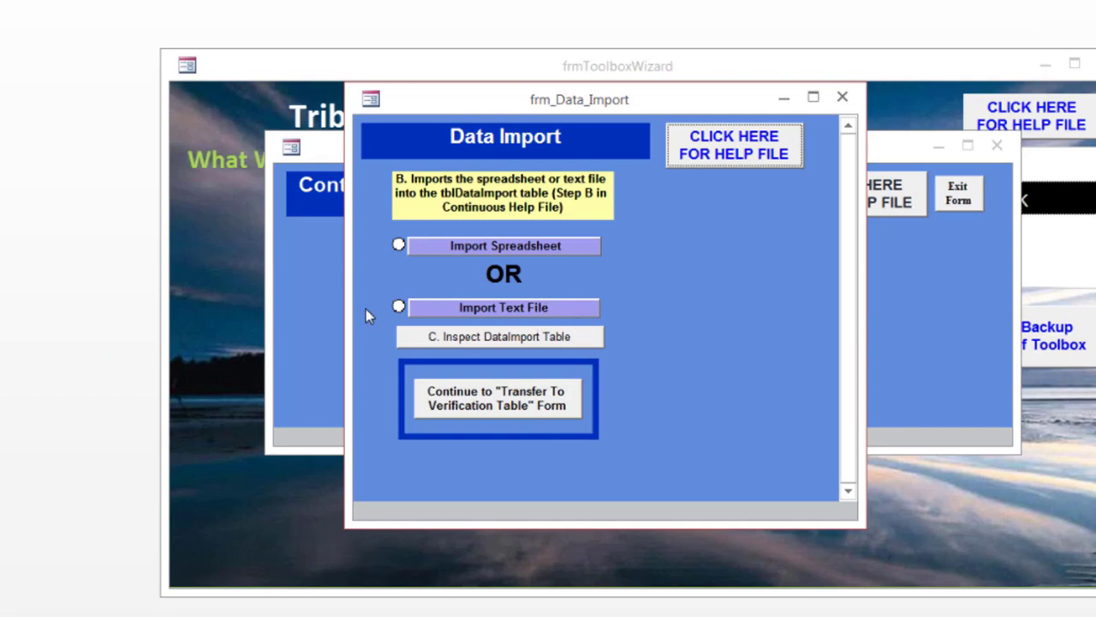
{"action": "left_click", "coordinate": [517, 310]}
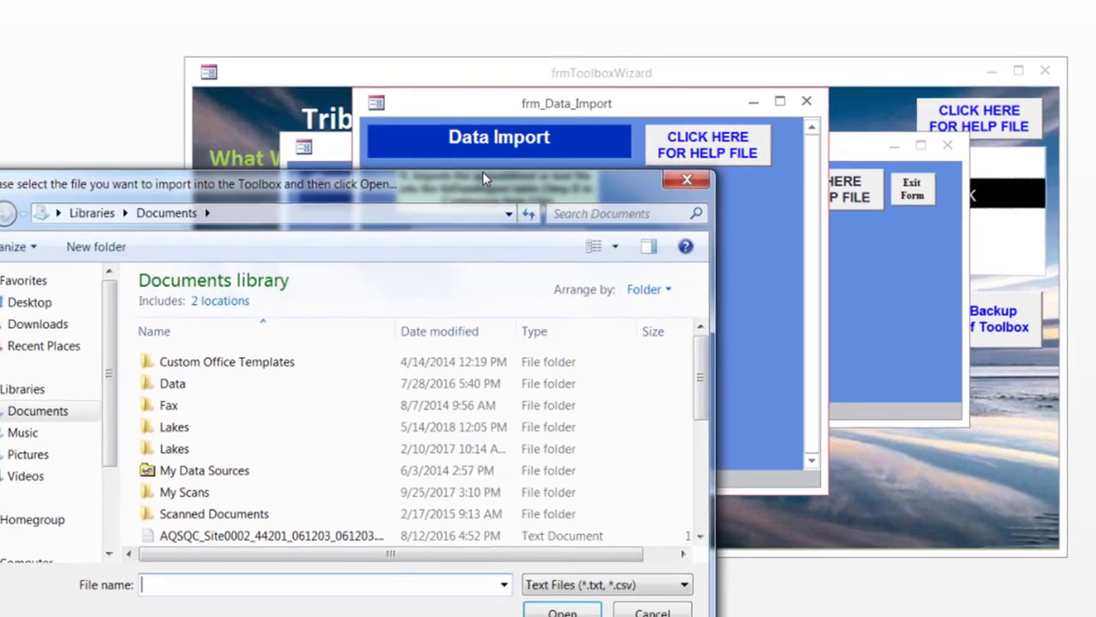
{"action": "left_click_drag", "start_coordinate": [482, 171], "coordinate": [660, 90]}
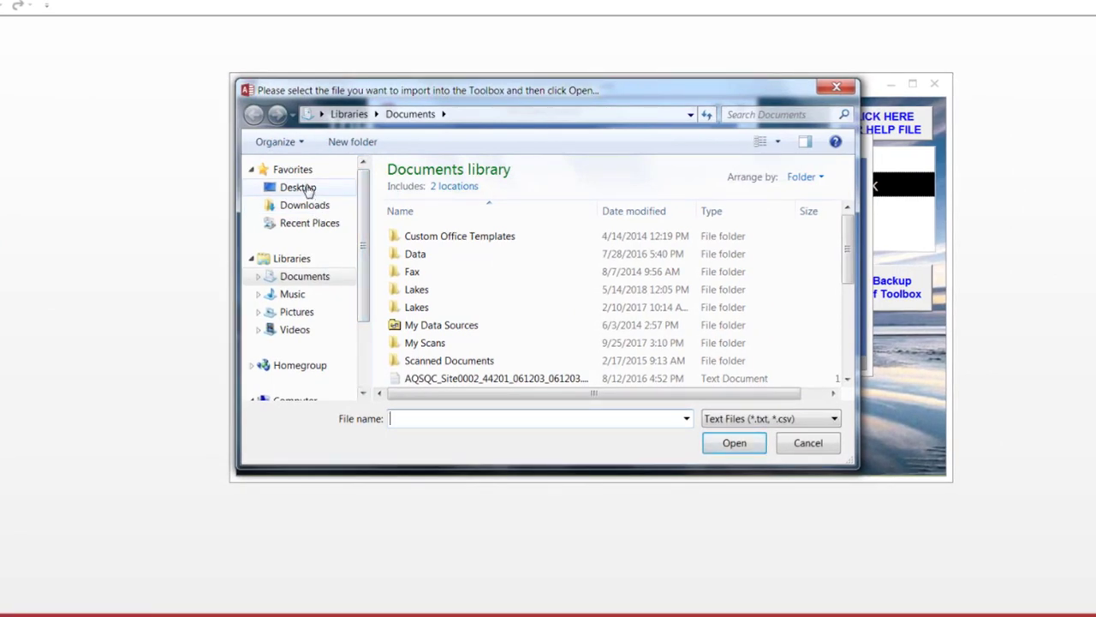
{"action": "left_click", "coordinate": [309, 189]}
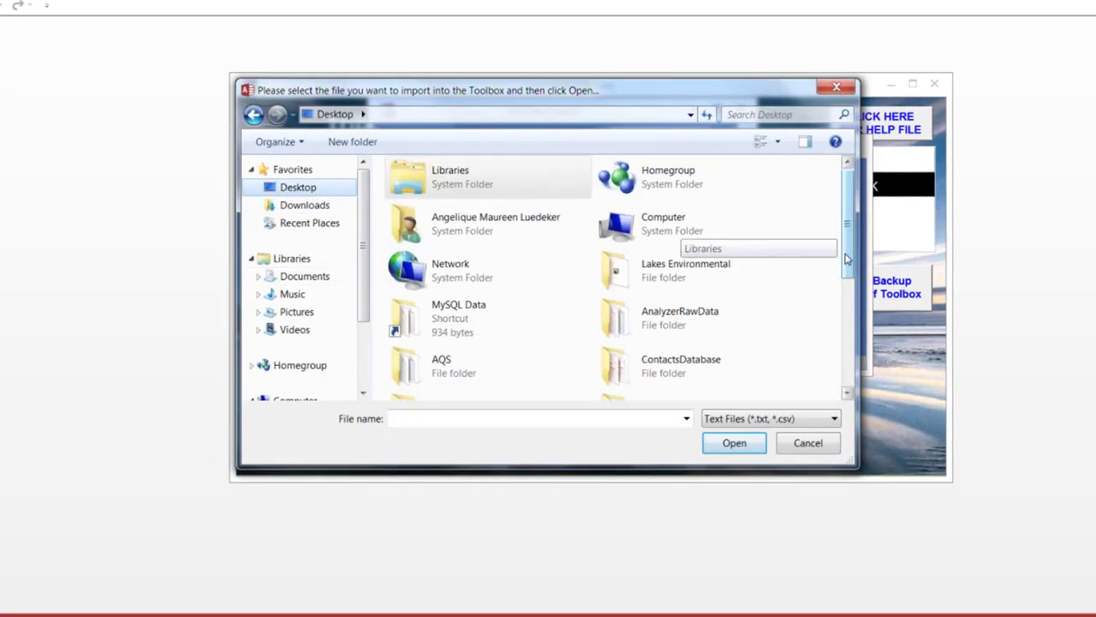
{"action": "scroll", "coordinate": [677, 244], "scroll_direction": "down", "scroll_amount": 3}
{"action": "left_click_drag", "start_coordinate": [850, 307], "coordinate": [856, 350]}
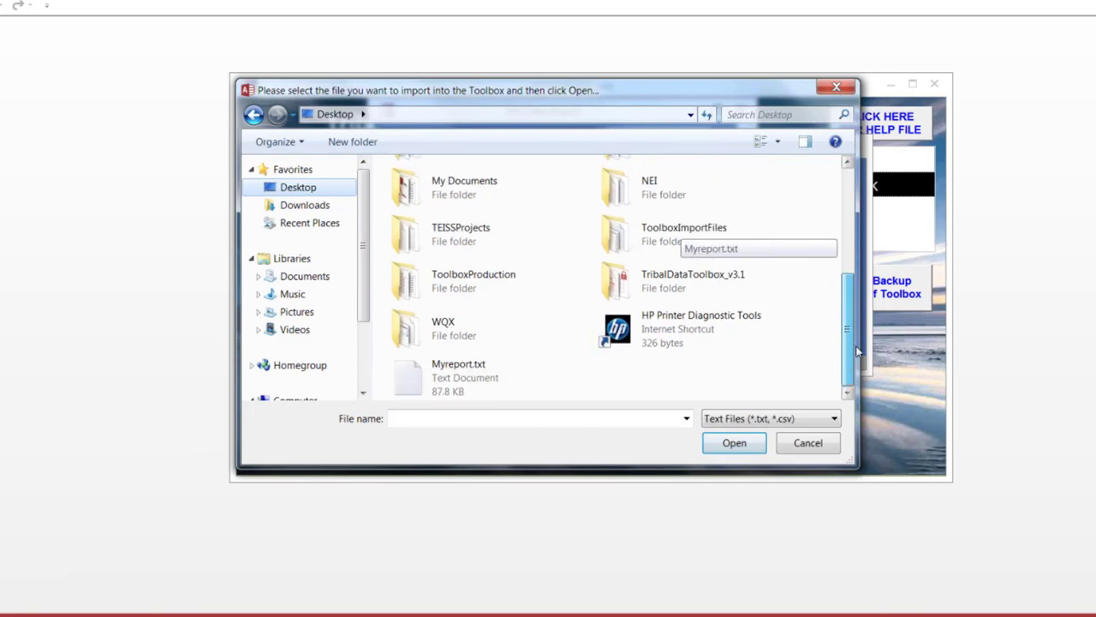
{"action": "double_click", "coordinate": [686, 233]}
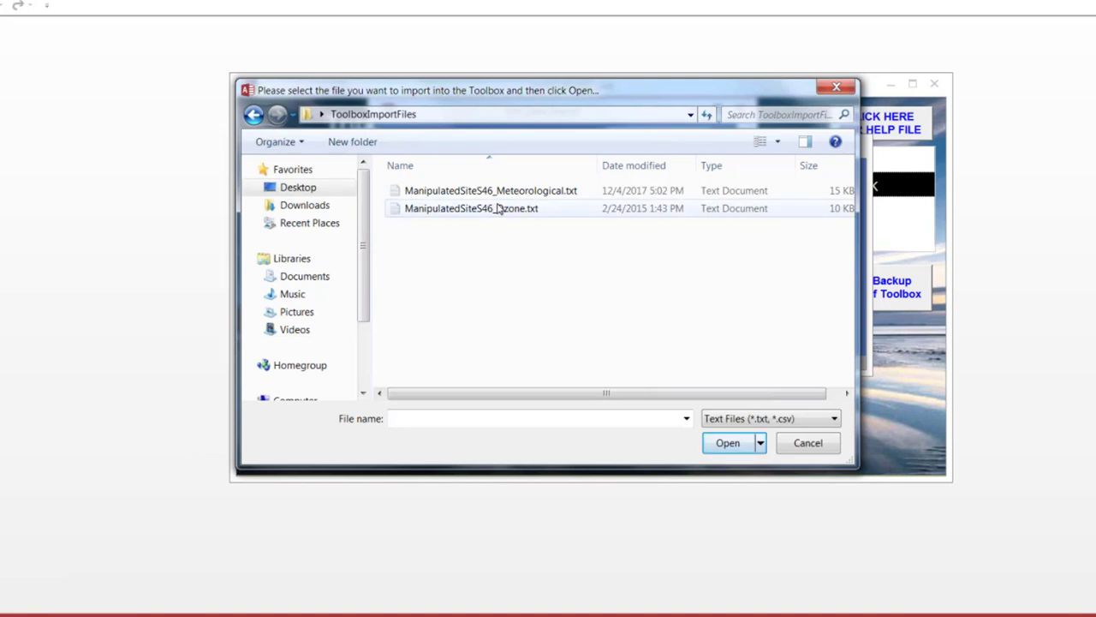
{"action": "left_click", "coordinate": [501, 211]}
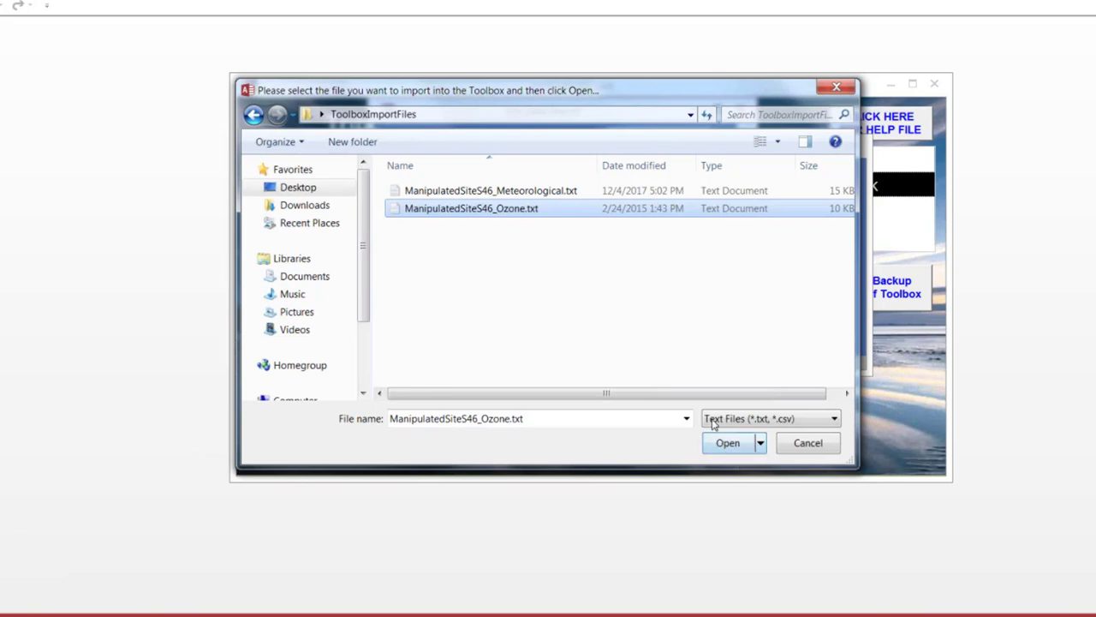
{"action": "left_click", "coordinate": [726, 444]}
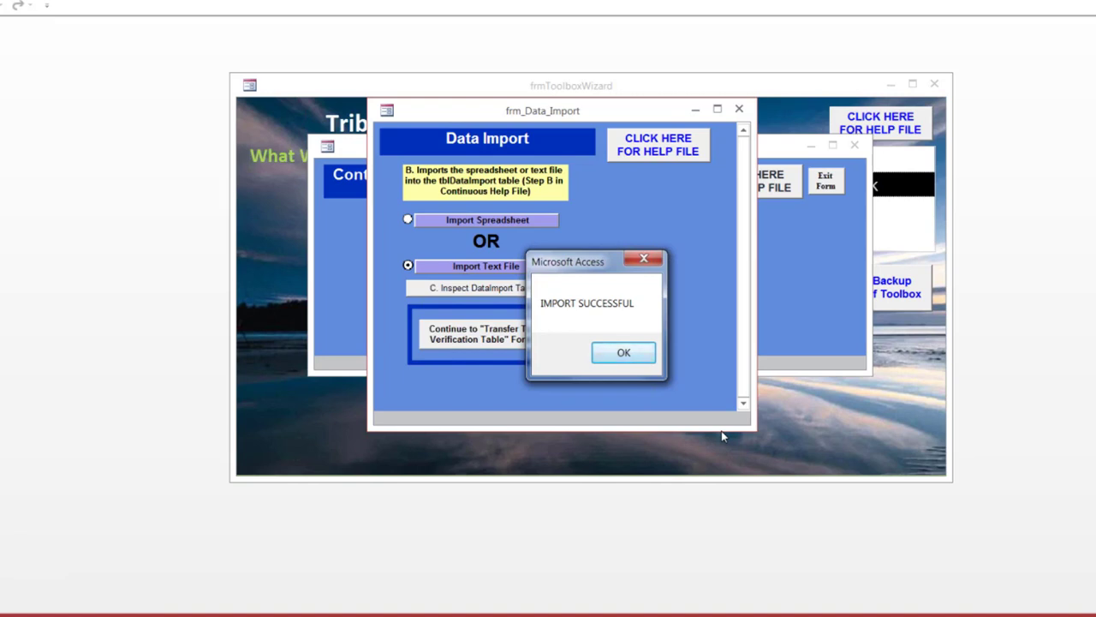
{"action": "left_click", "coordinate": [615, 353]}
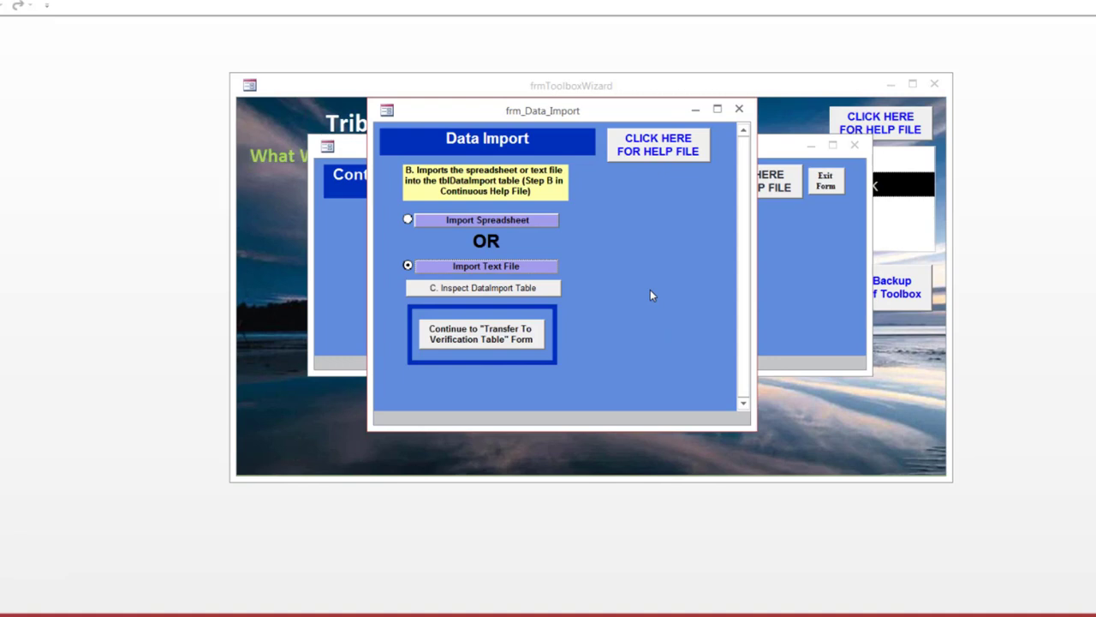
Open the DataImport table maximized for inspection, and open the source file ManipulatedSiteS46_Ozone.txt from the ToolboxImportFiles folder.
{"action": "left_click", "coordinate": [532, 291]}
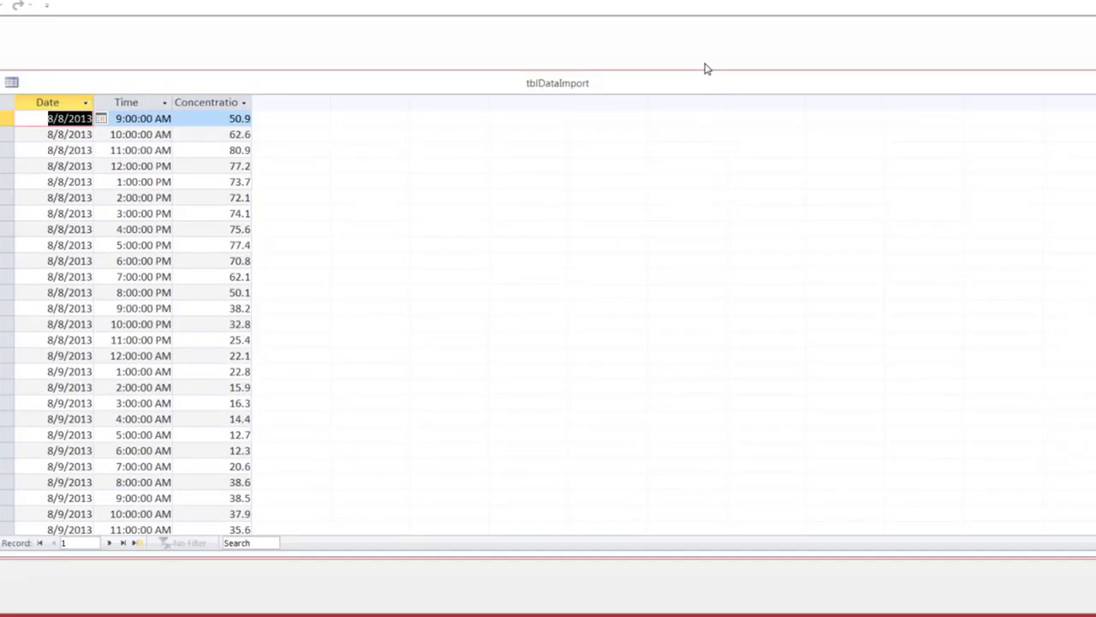
{"action": "left_click", "coordinate": [945, 72]}
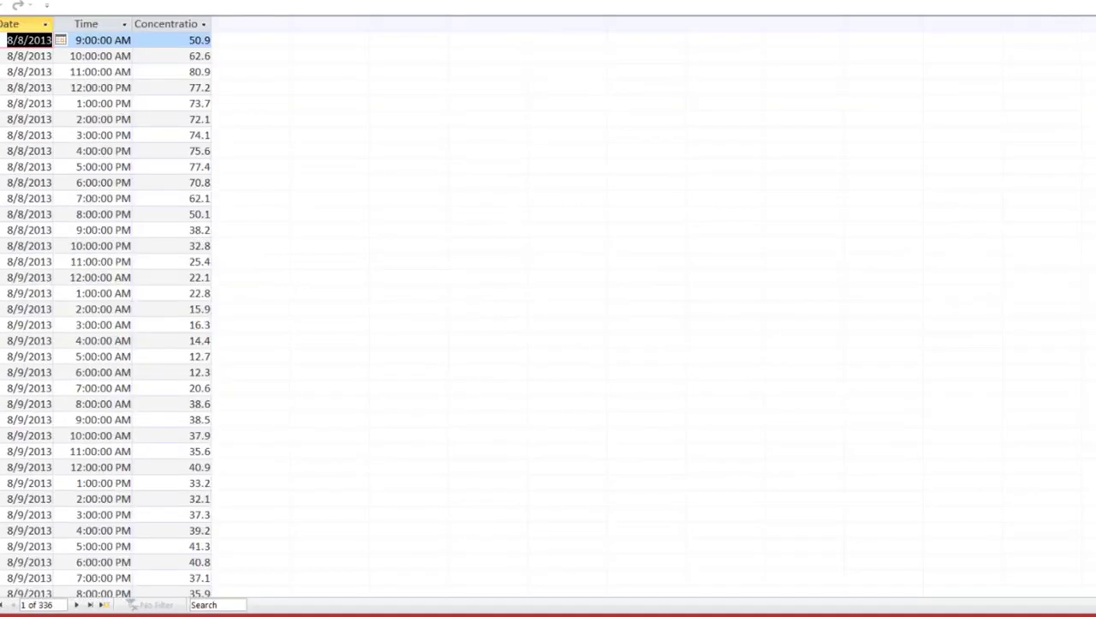
{"action": "mouse_move", "coordinate": [369, 608]}
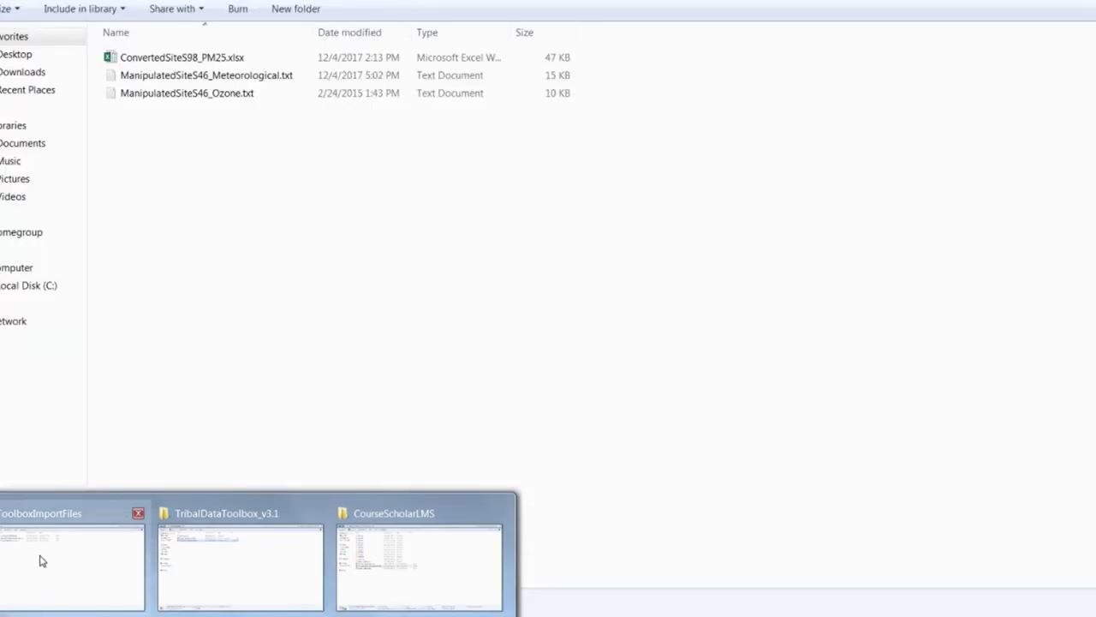
{"action": "left_click", "coordinate": [40, 561]}
{"action": "left_click", "coordinate": [187, 94]}
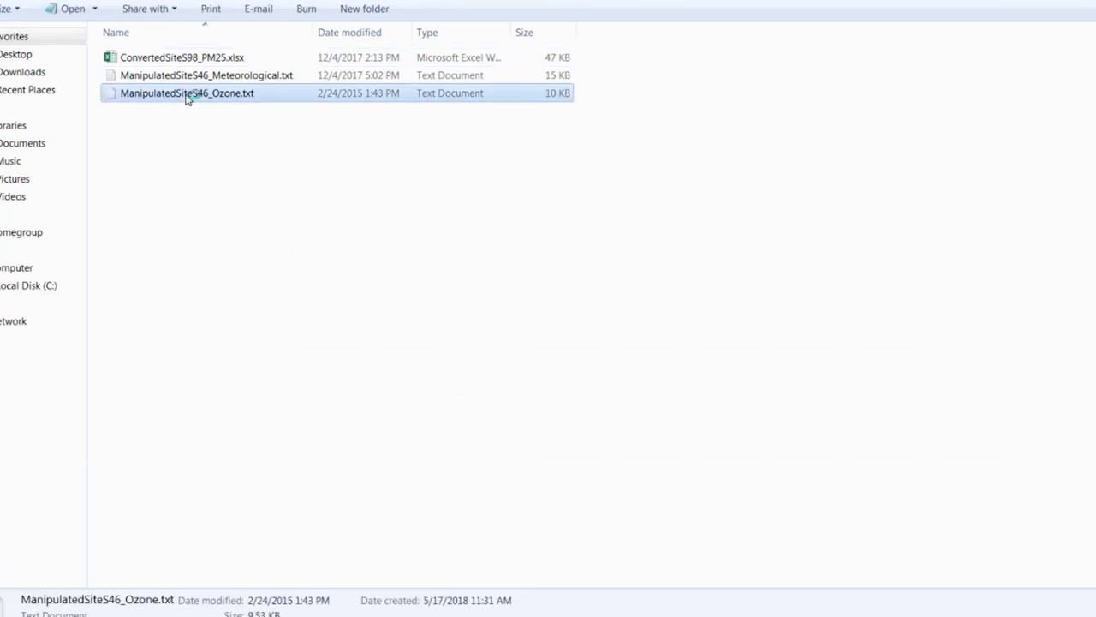
{"action": "double_click", "coordinate": [187, 94]}
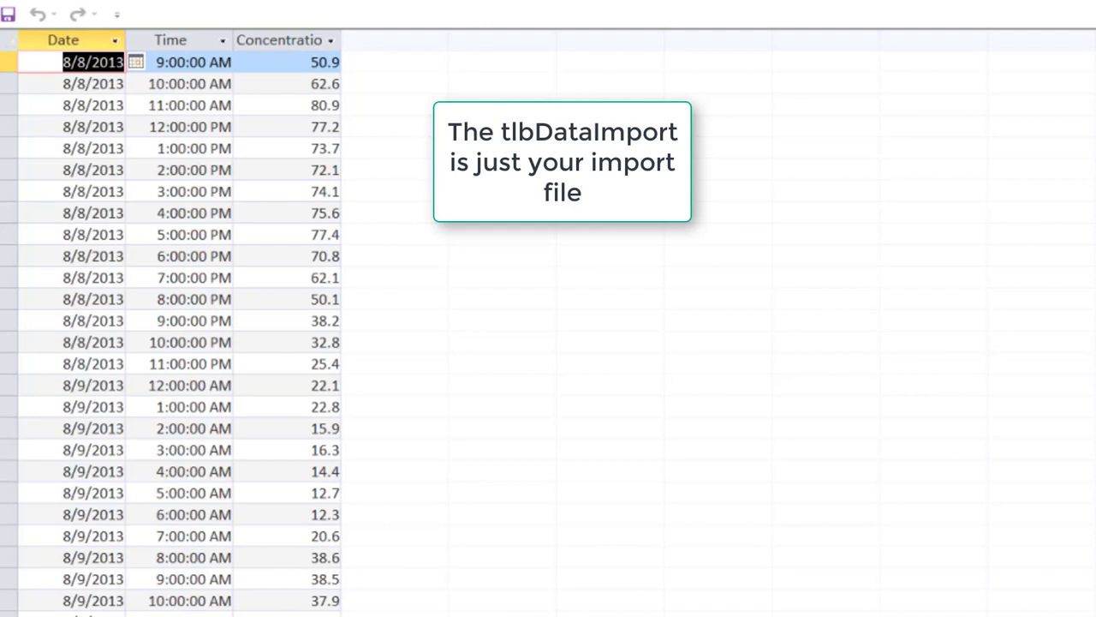
Examine the imported date, time and concentration records throughout tblDataImport, and close the table.
{"action": "scroll", "coordinate": [180, 326], "scroll_direction": "down", "scroll_amount": 4}
{"action": "scroll", "coordinate": [179, 325], "scroll_direction": "down", "scroll_amount": 5}
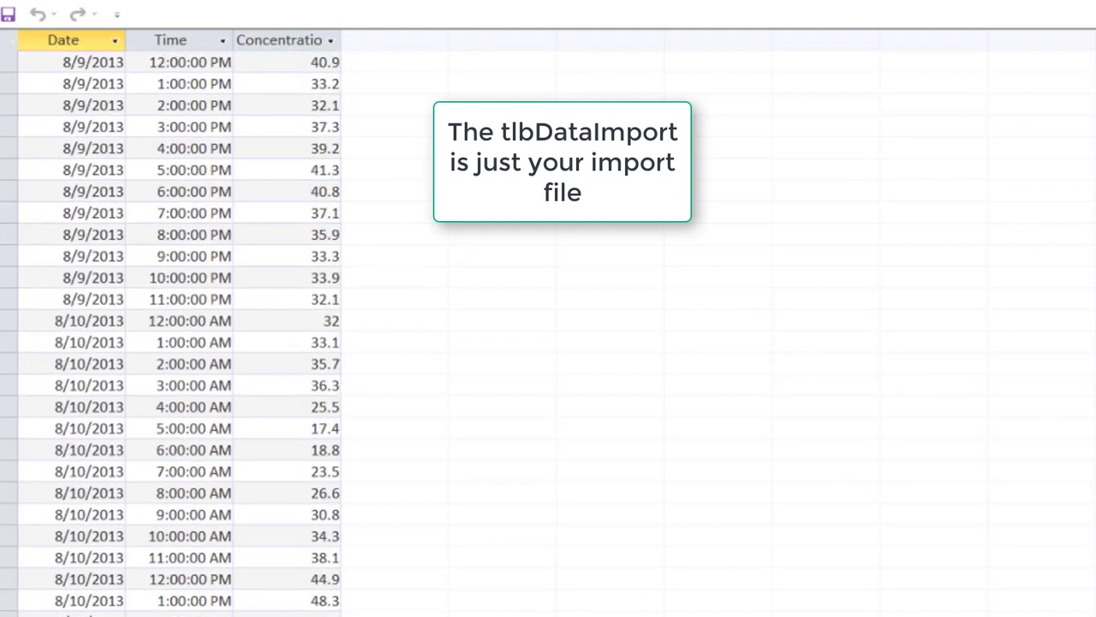
{"action": "scroll", "coordinate": [180, 325], "scroll_direction": "down", "scroll_amount": 20}
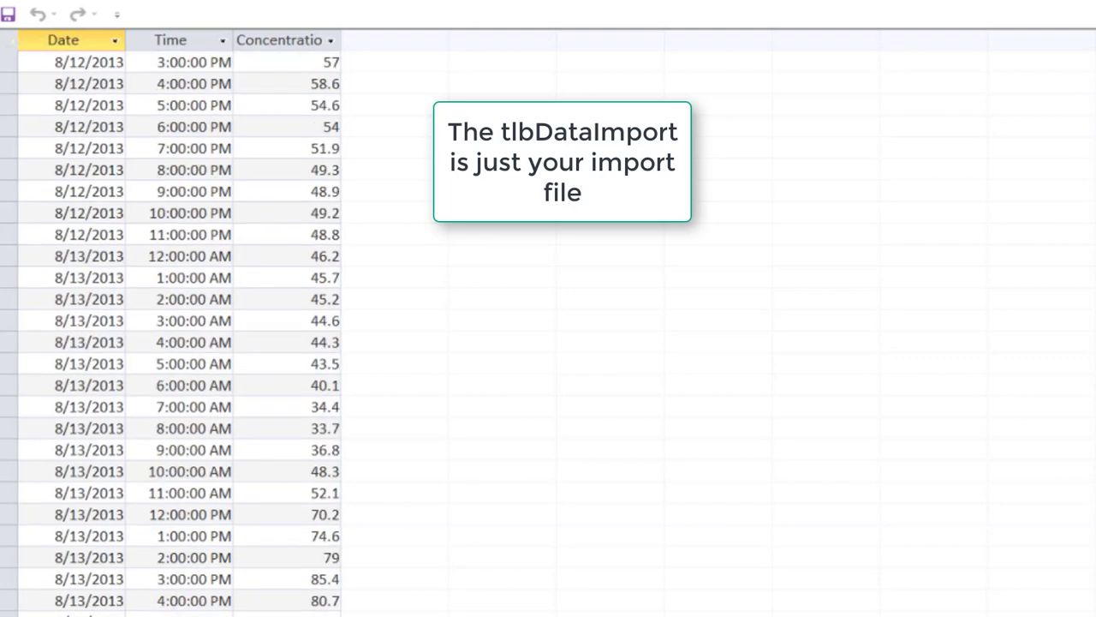
{"action": "scroll", "coordinate": [179, 326], "scroll_direction": "down", "scroll_amount": 20}
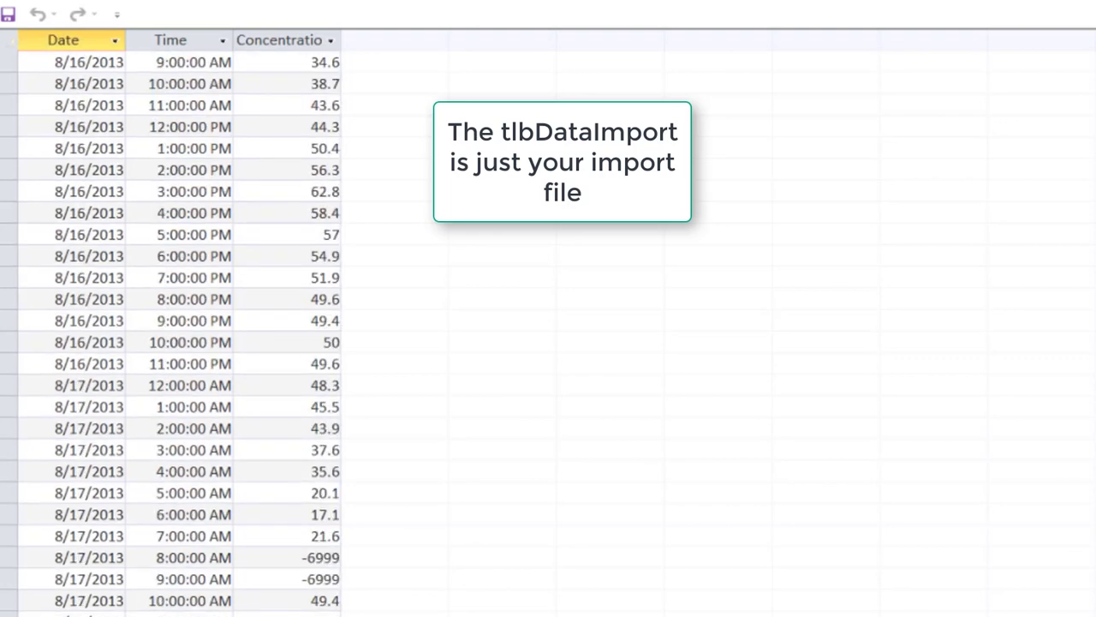
{"action": "scroll", "coordinate": [180, 326], "scroll_direction": "down", "scroll_amount": 20}
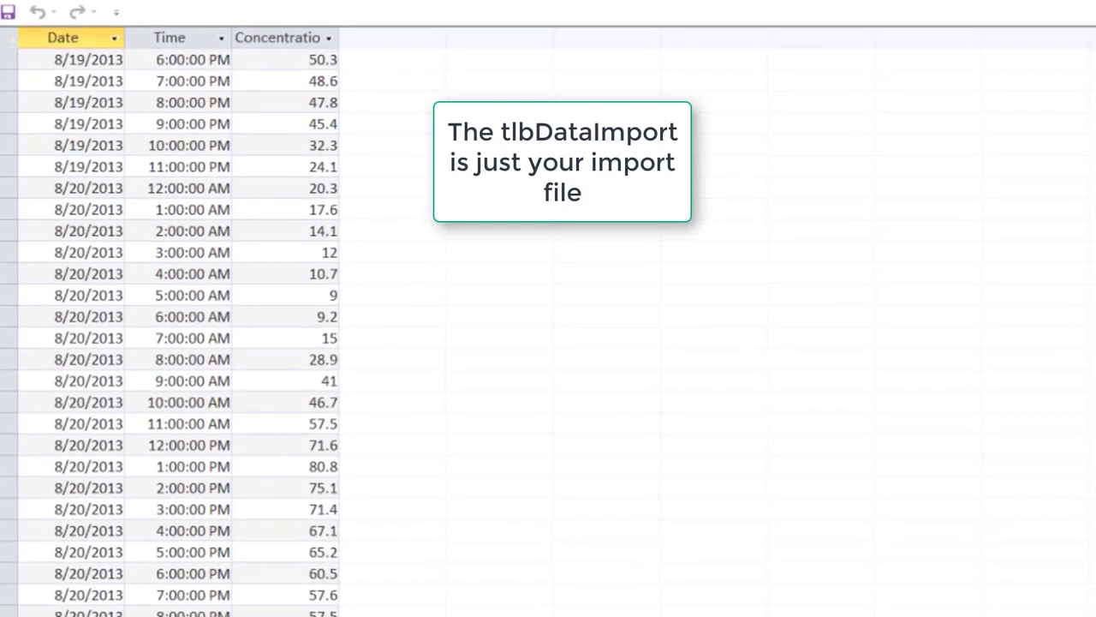
{"action": "scroll", "coordinate": [179, 326], "scroll_direction": "down", "scroll_amount": 11}
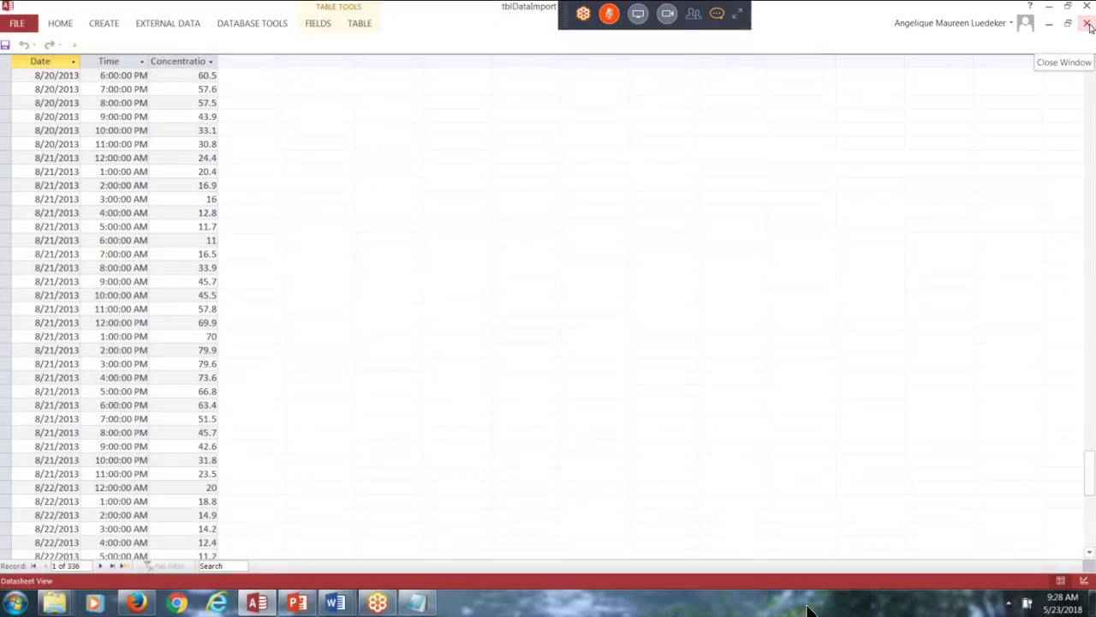
{"action": "left_click", "coordinate": [1089, 26]}
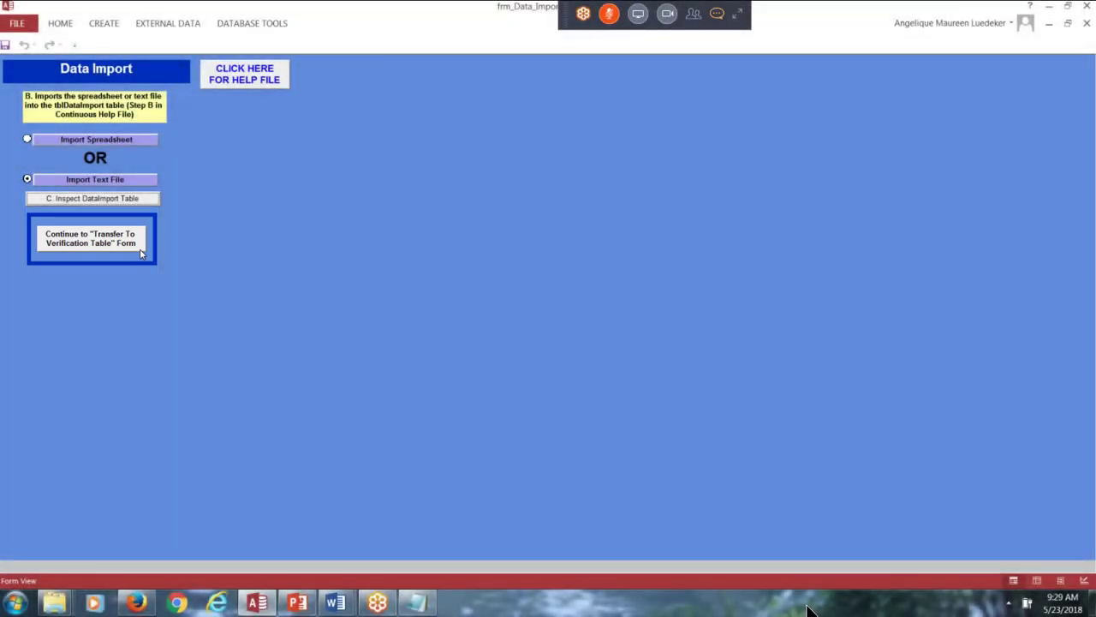
Continue to the Transfer To Verification Table form and select site S46 with sampler INO3.
{"action": "left_click", "coordinate": [140, 250]}
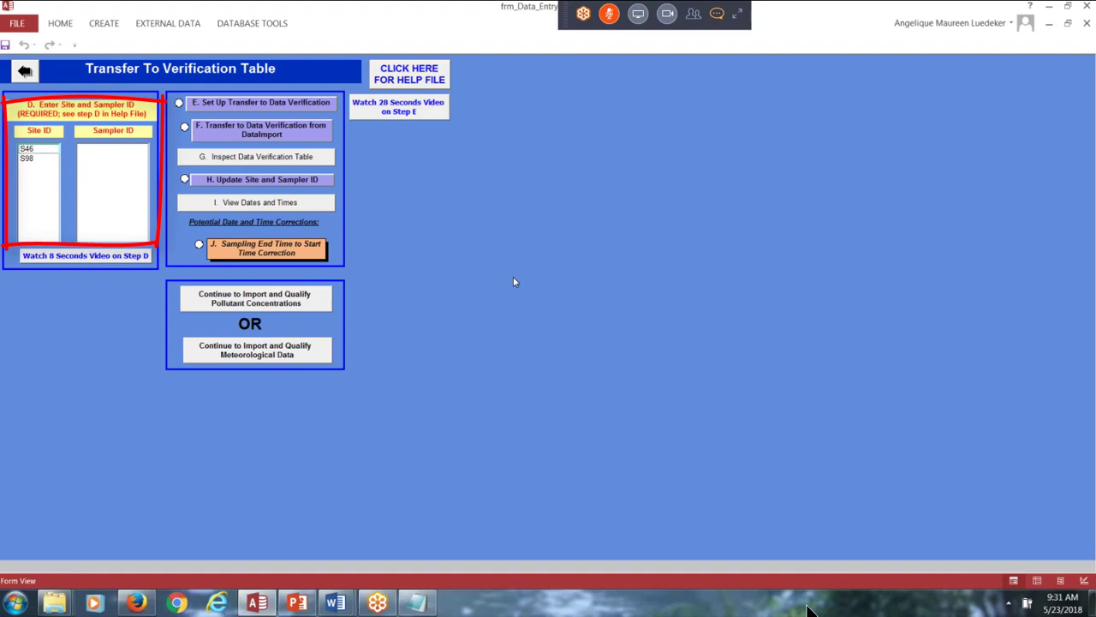
{"action": "left_click", "coordinate": [32, 149]}
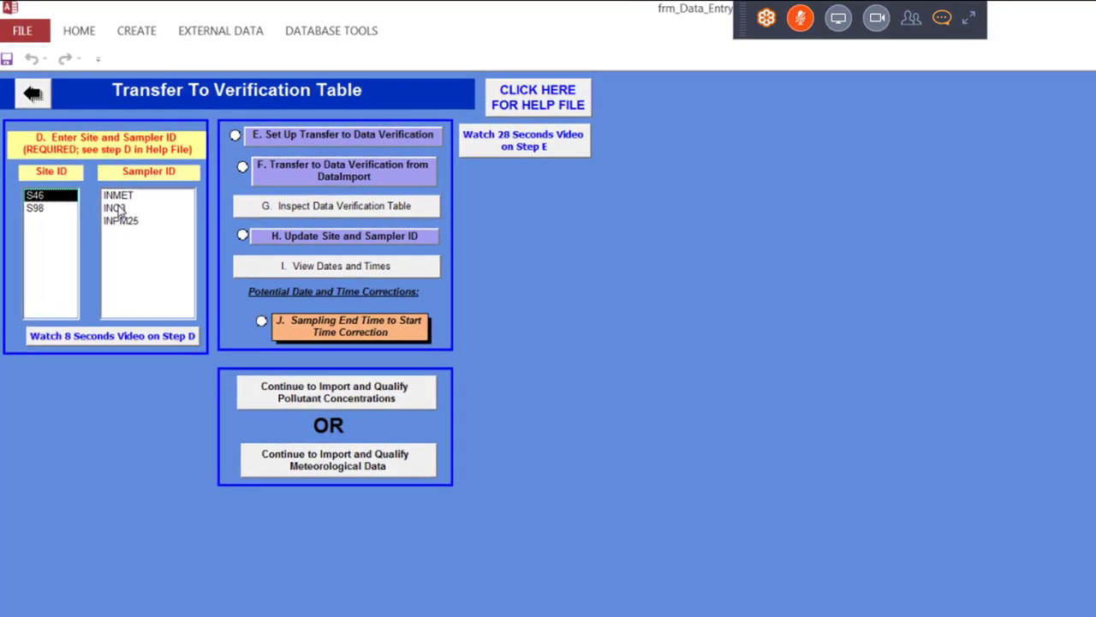
{"action": "left_click", "coordinate": [115, 205]}
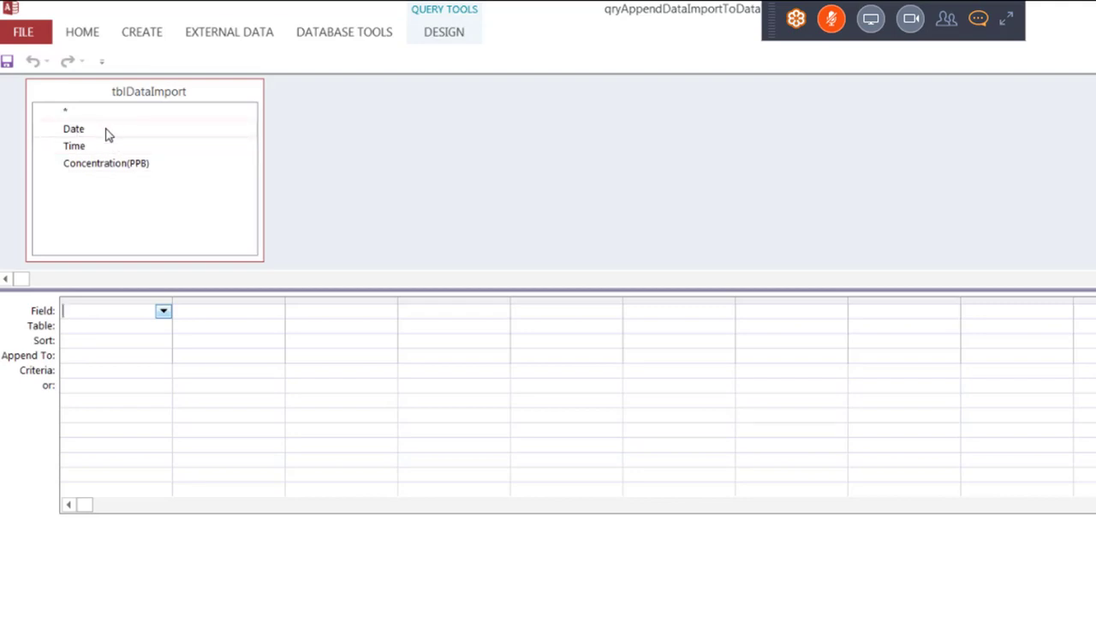
Add the Date, Time and Concentration(PPB) fields of tblDataImport to the append query's design grid.
{"action": "left_click", "coordinate": [107, 136]}
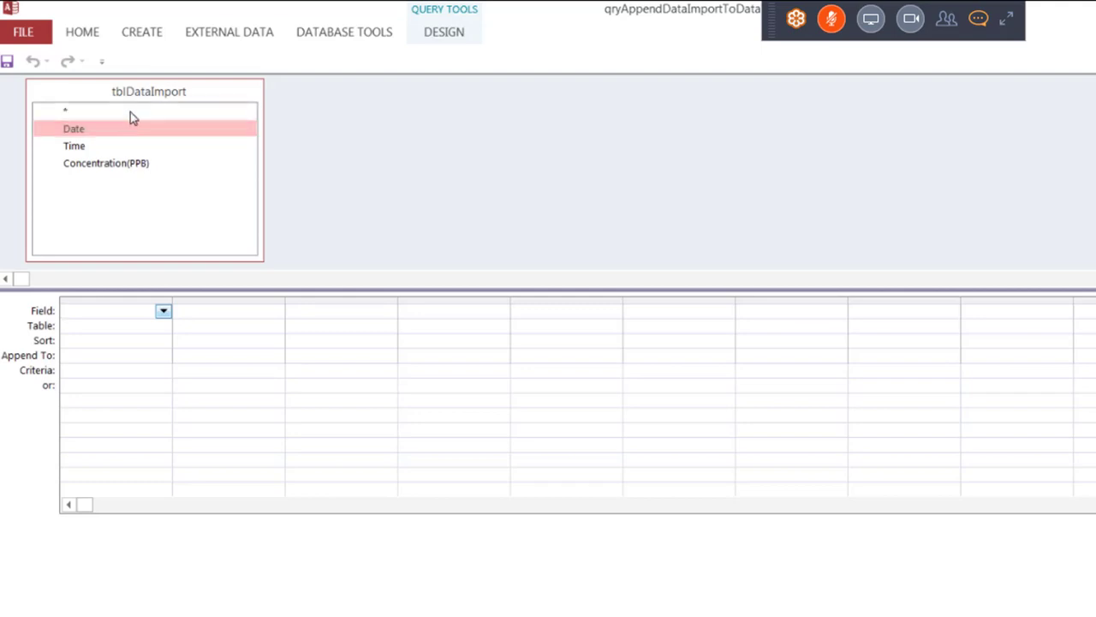
{"action": "left_click", "coordinate": [142, 167], "text": "shift"}
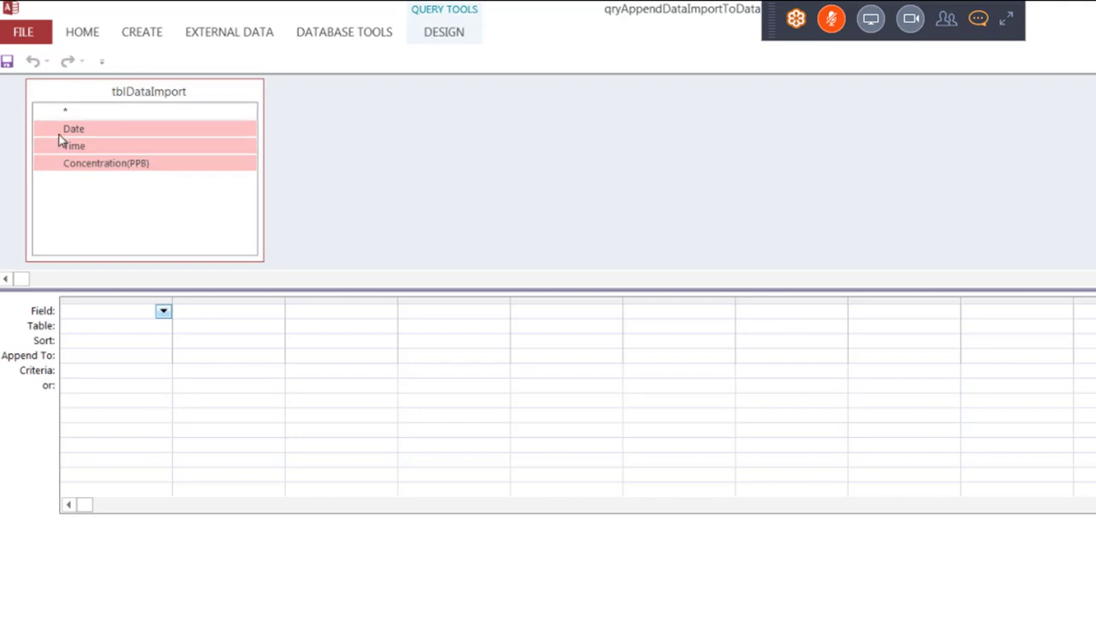
{"action": "left_click_drag", "start_coordinate": [107, 128], "coordinate": [104, 98]}
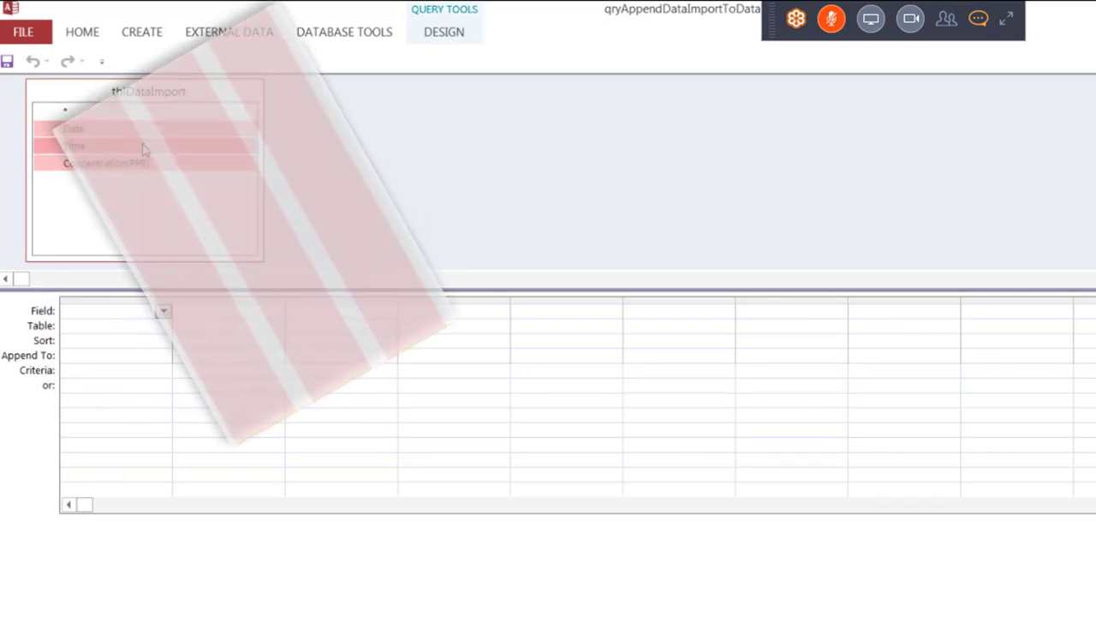
{"action": "left_click_drag", "start_coordinate": [142, 153], "coordinate": [115, 319]}
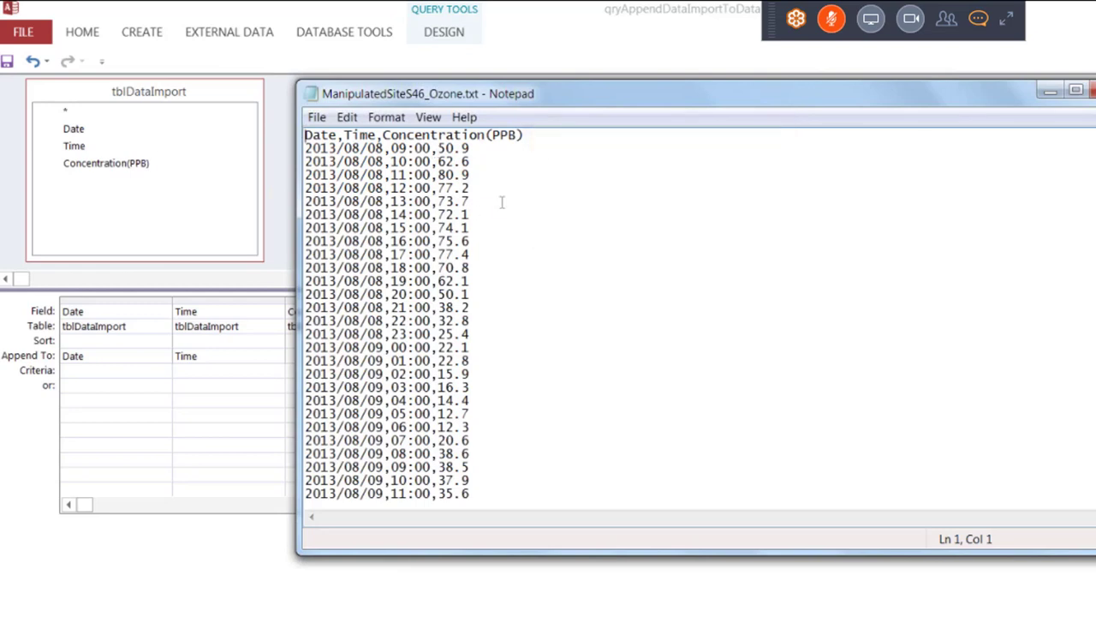
Minimize the source text file and append the Concentration(PPB) field to the Concentration field of tblDataVerification.
{"action": "left_click", "coordinate": [1049, 90]}
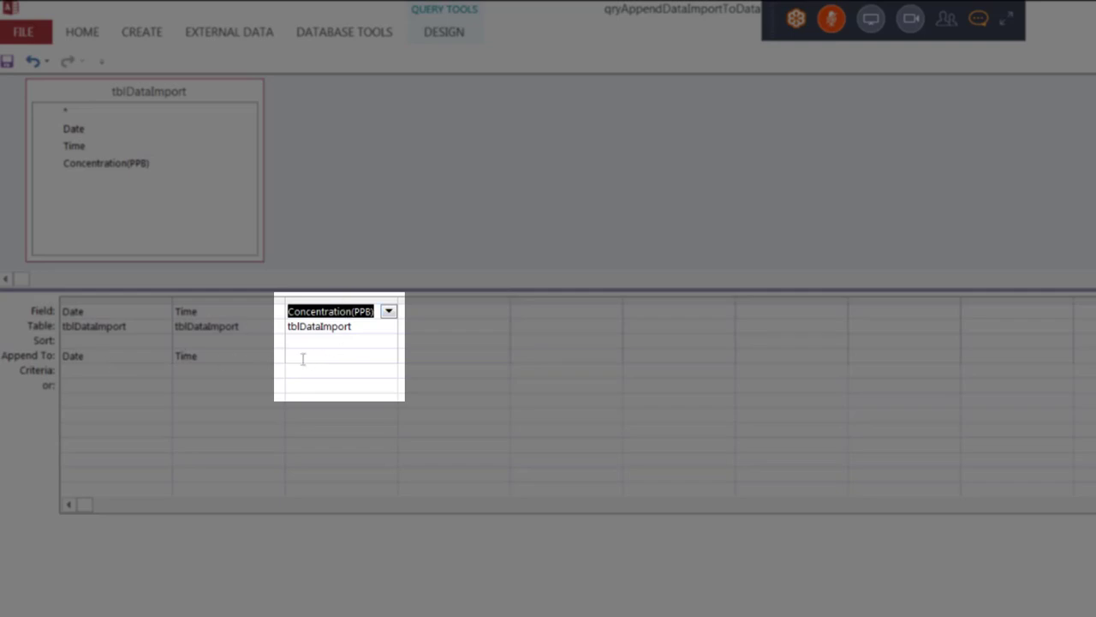
{"action": "left_click", "coordinate": [301, 356]}
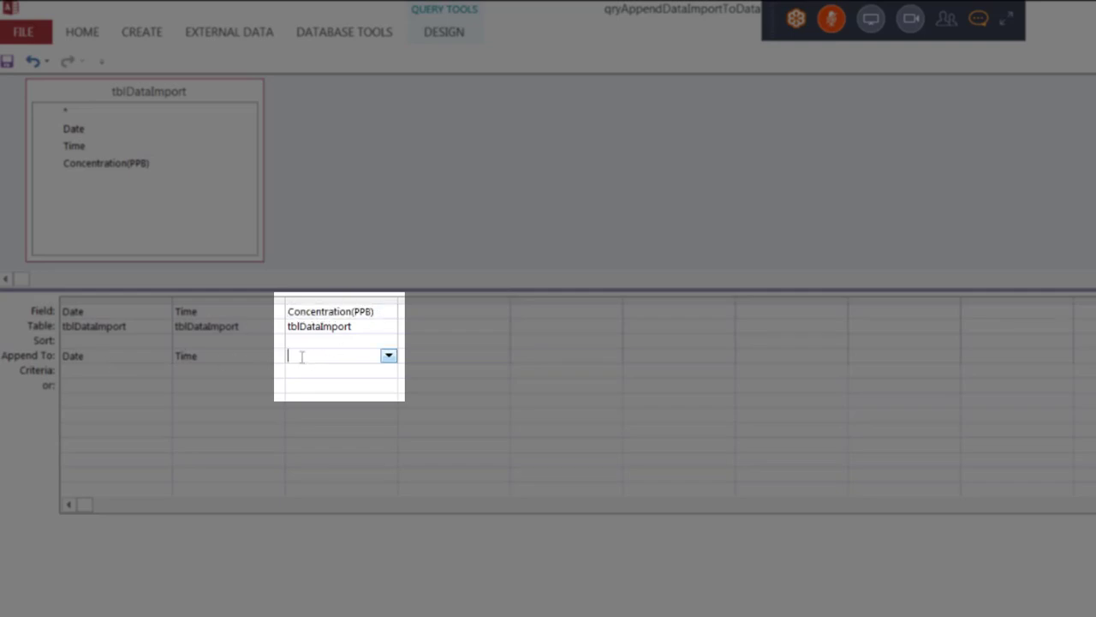
{"action": "left_click", "coordinate": [388, 355]}
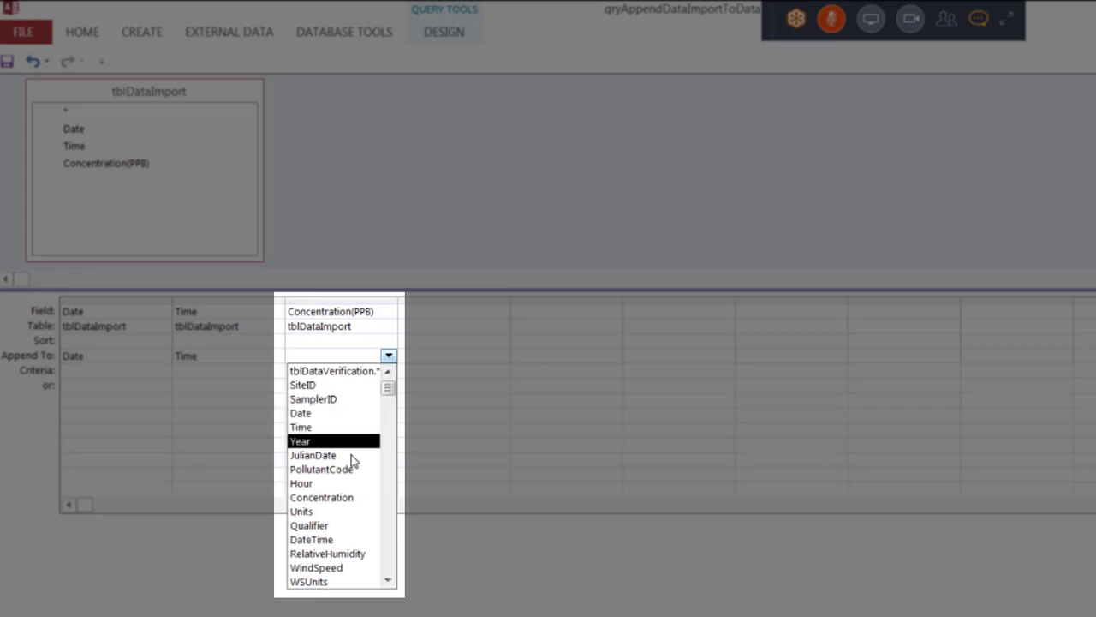
{"action": "left_click", "coordinate": [360, 500]}
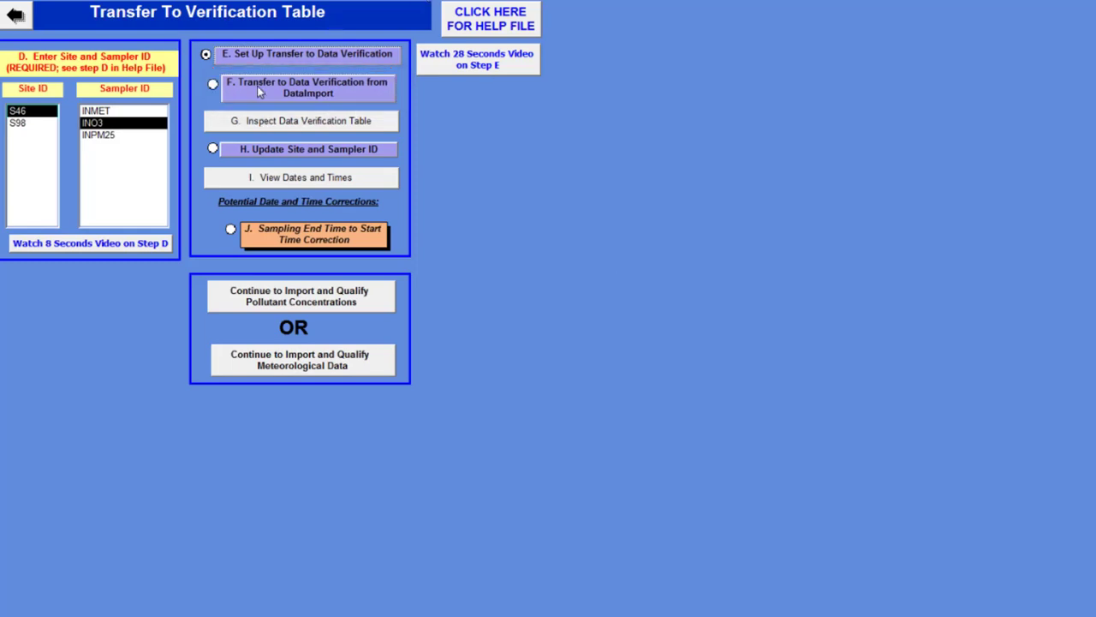
Transfer the records from DataImport to the data verification table, confirming the append query.
{"action": "left_click", "coordinate": [330, 90]}
{"action": "left_click", "coordinate": [251, 92]}
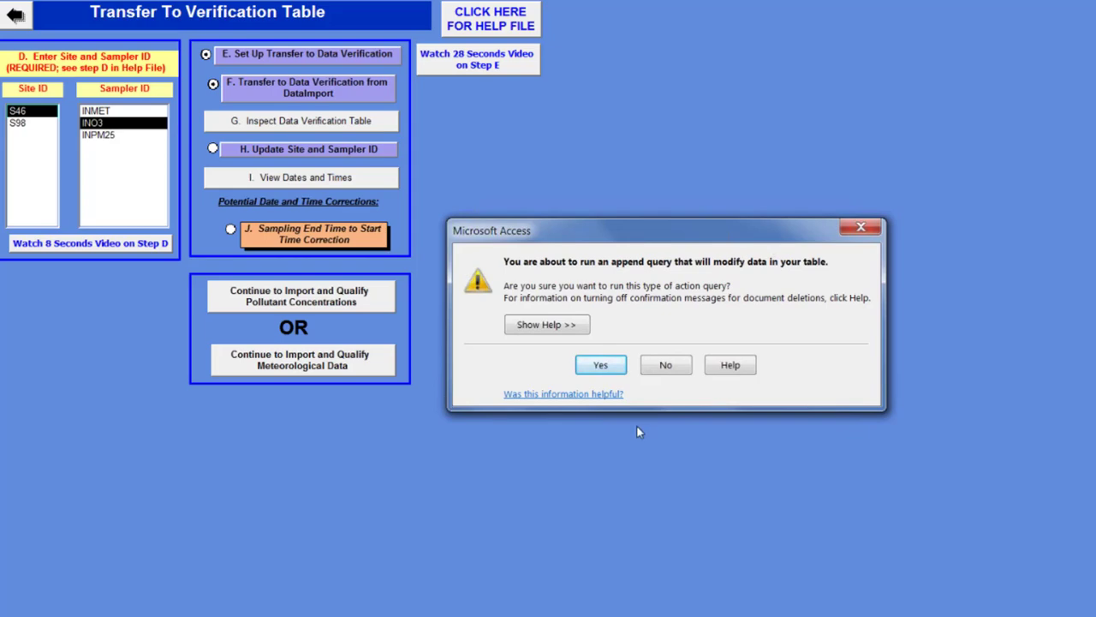
{"action": "left_click", "coordinate": [605, 368]}
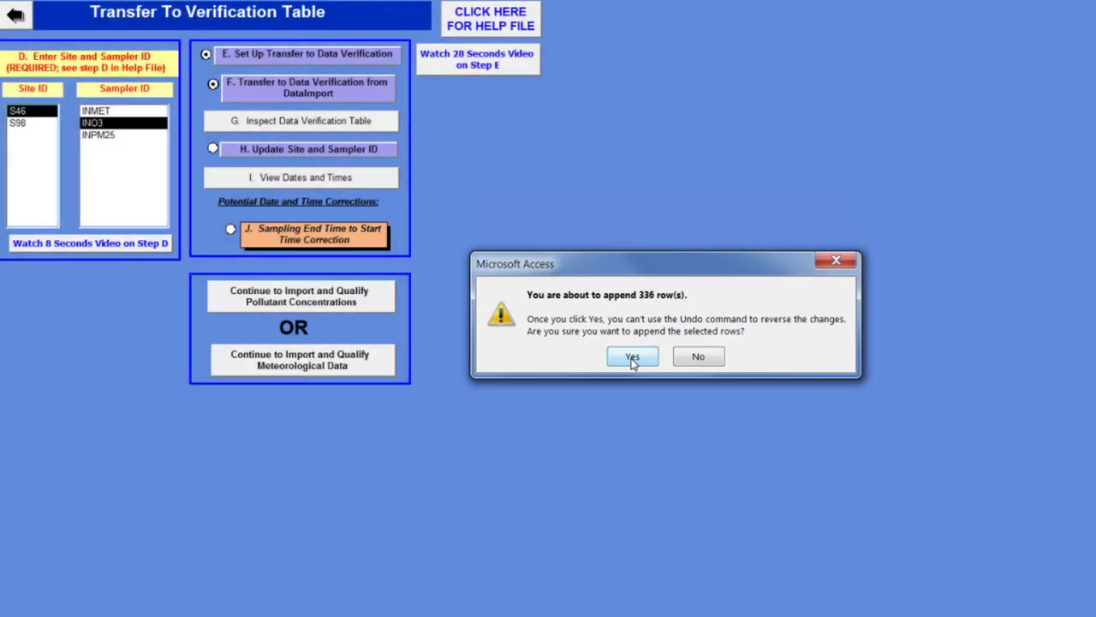
{"action": "left_click", "coordinate": [632, 360]}
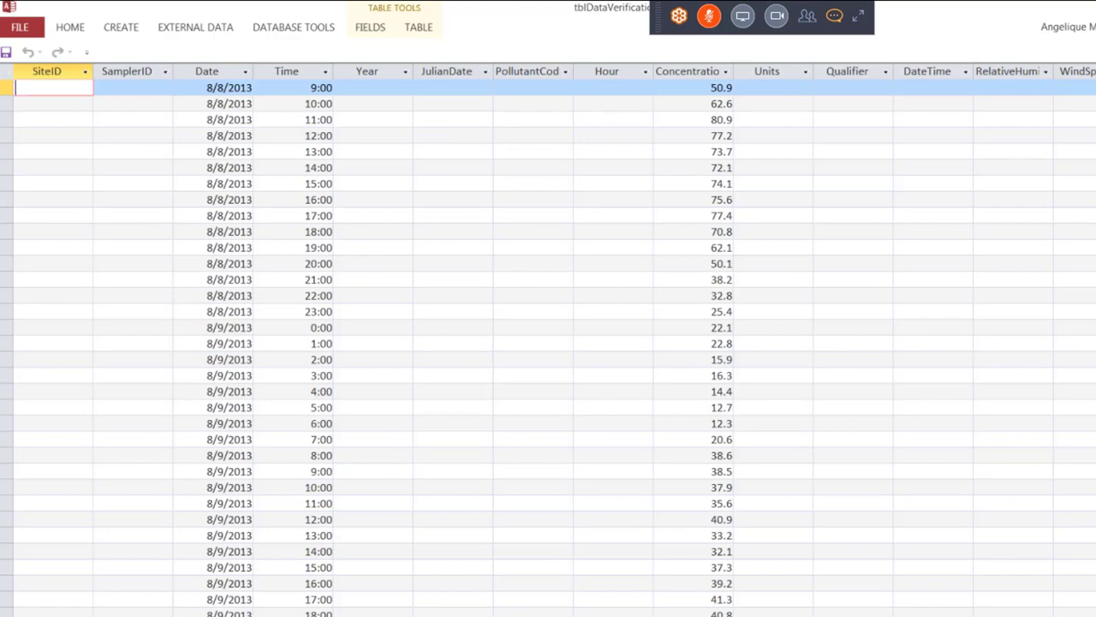
Examine the transferred date, time and concentration records throughout the data verification table.
{"action": "scroll", "coordinate": [548, 342], "scroll_direction": "down", "scroll_amount": 20}
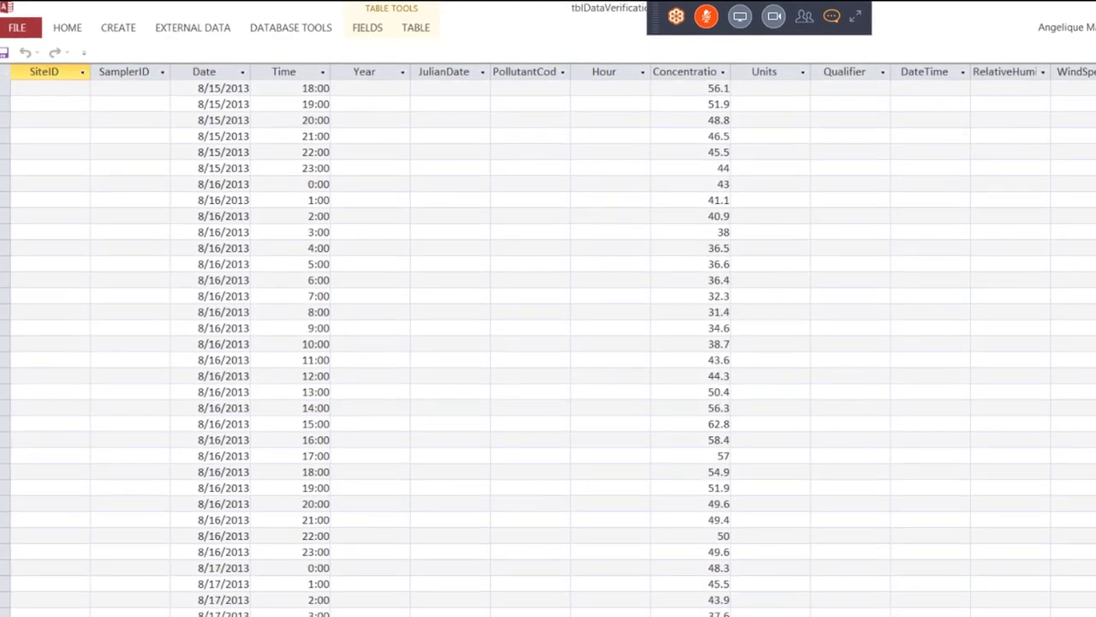
{"action": "scroll", "coordinate": [548, 342], "scroll_direction": "down", "scroll_amount": 20}
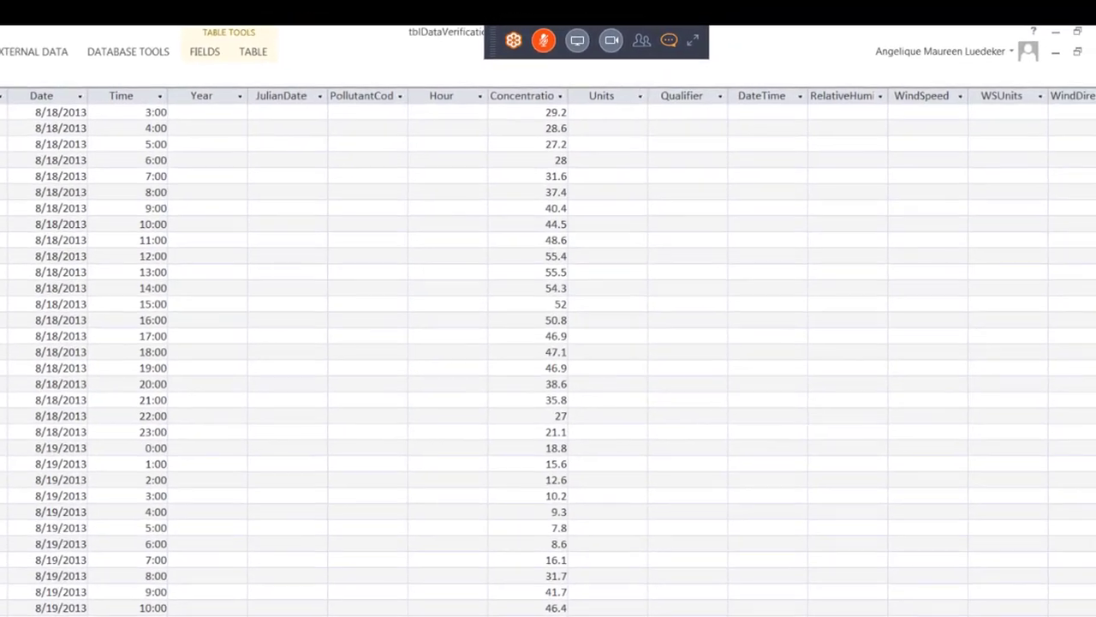
{"action": "scroll", "coordinate": [1076, 131], "scroll_direction": "down", "scroll_amount": 20}
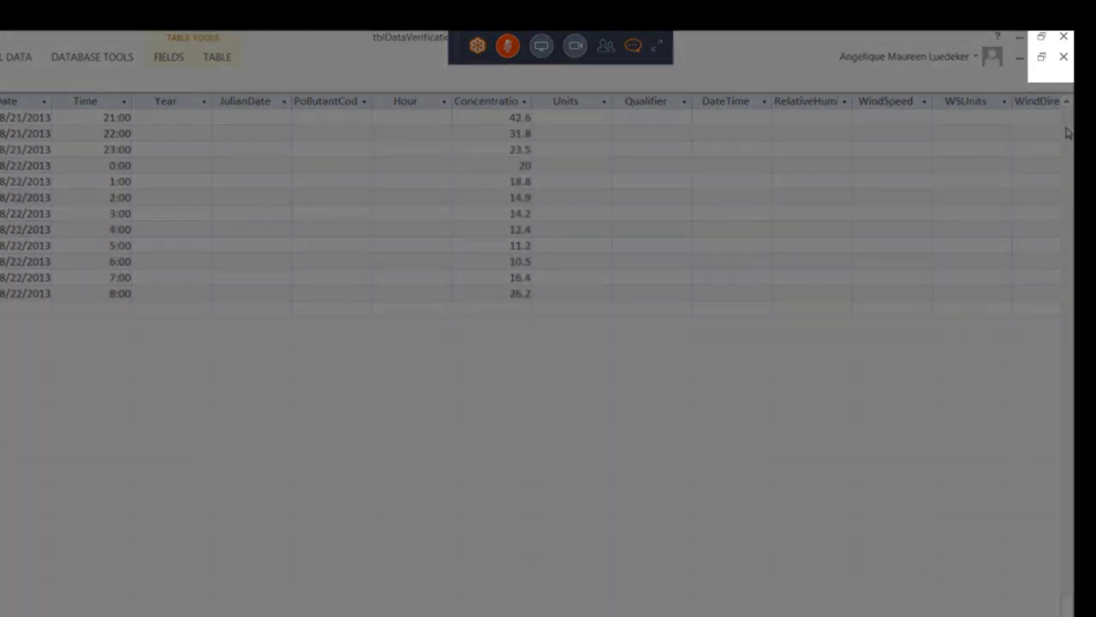
{"action": "scroll", "coordinate": [1068, 131], "scroll_direction": "up", "scroll_amount": 20}
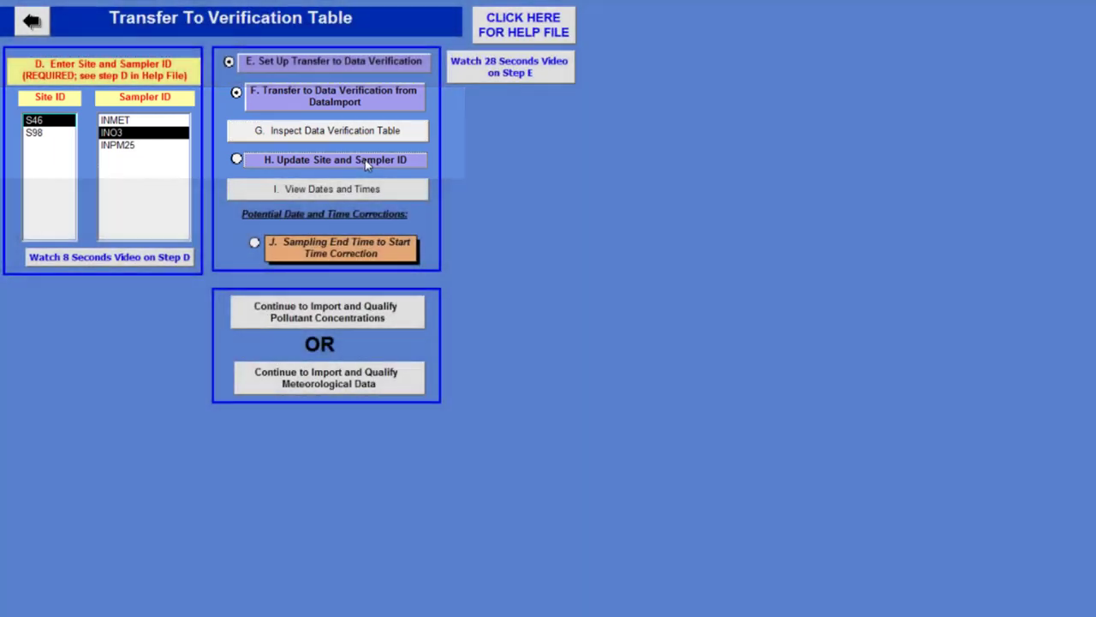
Update the site and sampler ID of the transferred records, confirming the update query.
{"action": "left_click", "coordinate": [365, 159]}
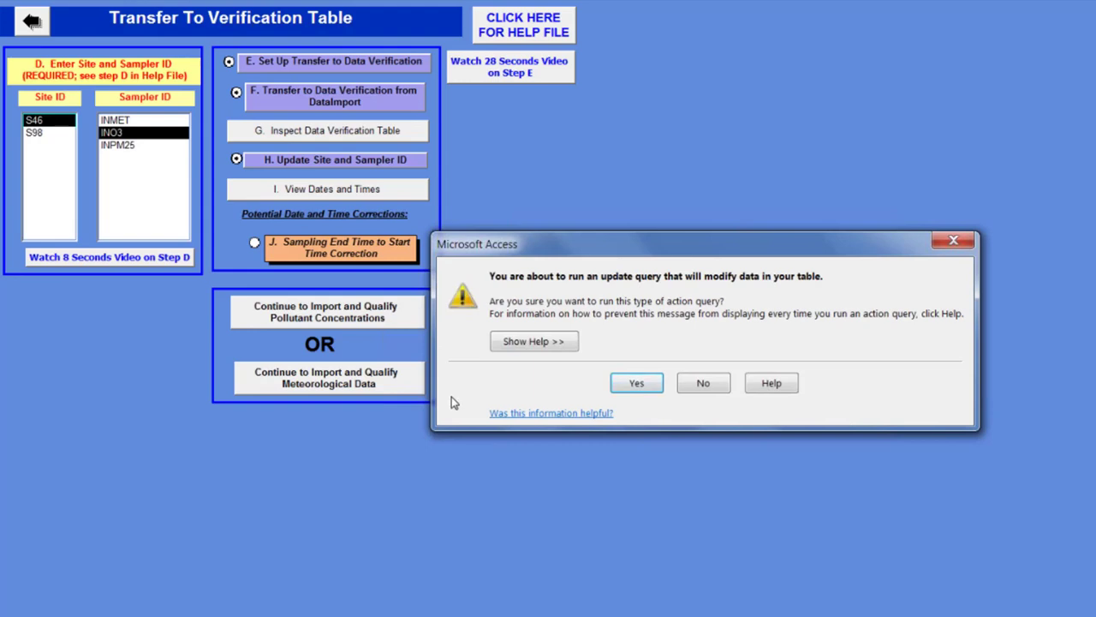
{"action": "left_click", "coordinate": [634, 385]}
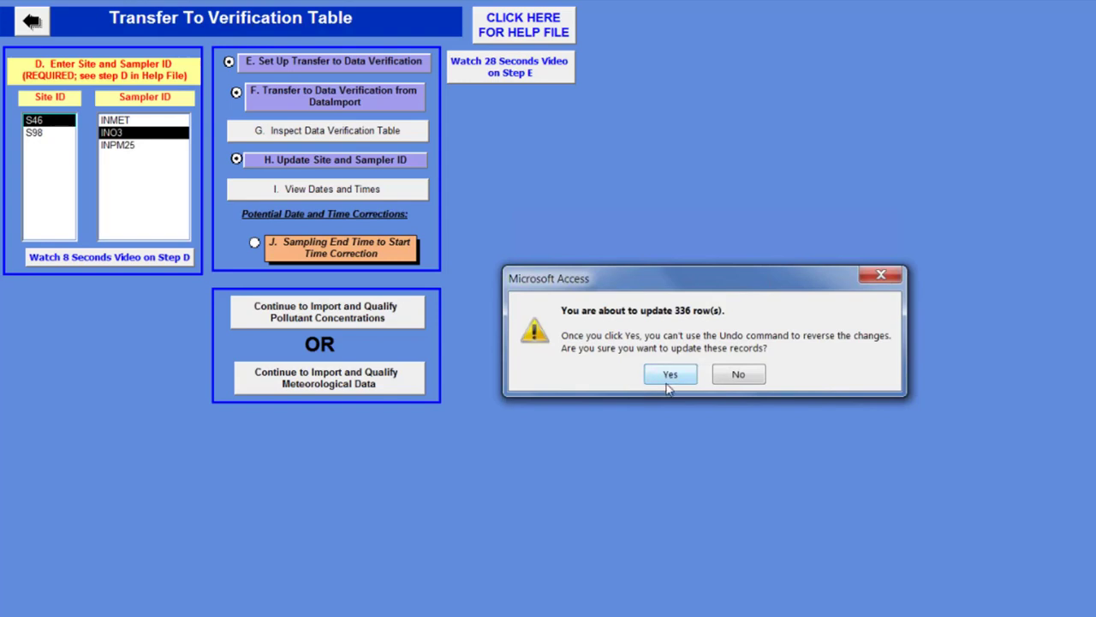
{"action": "left_click", "coordinate": [669, 377]}
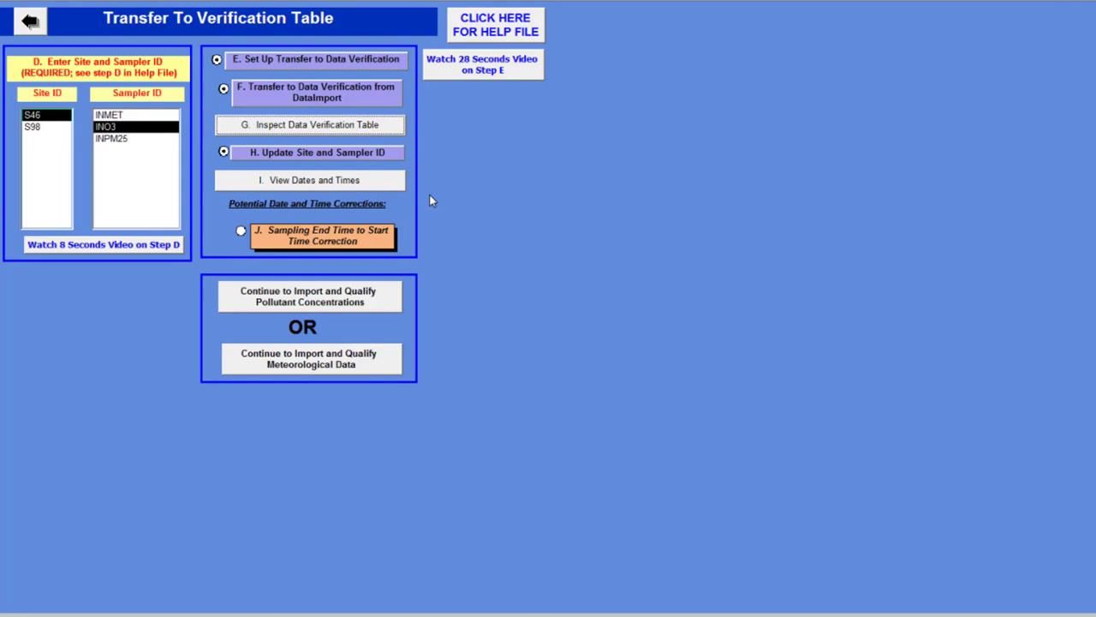
View the dates and times of the transferred records through the last row, and close the query results.
{"action": "left_click", "coordinate": [347, 179]}
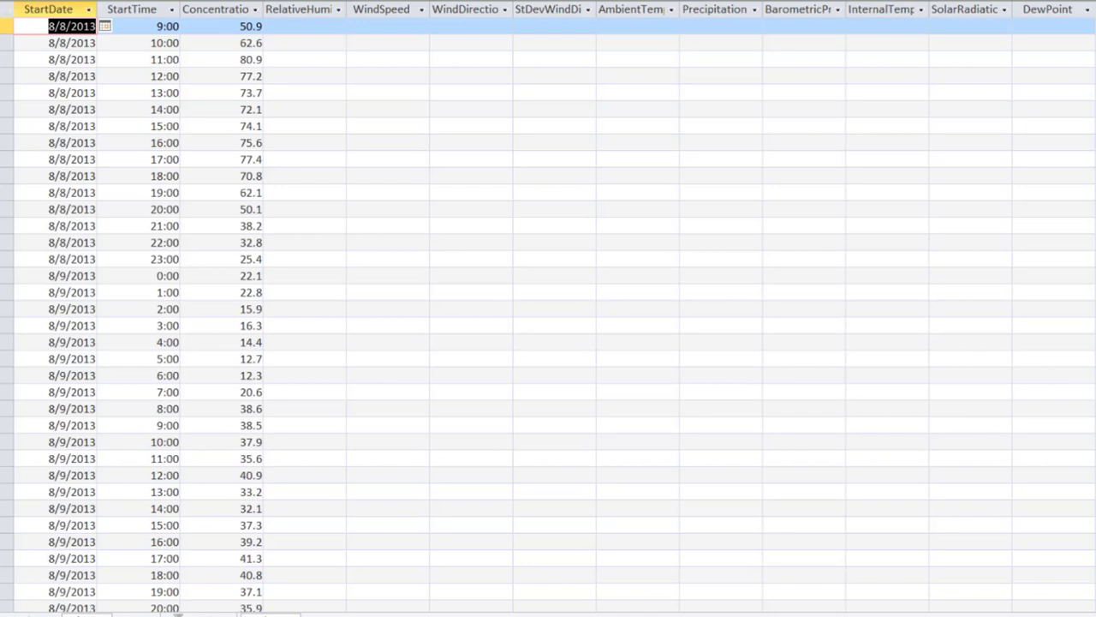
{"action": "scroll", "coordinate": [548, 308], "scroll_direction": "down", "scroll_amount": 20}
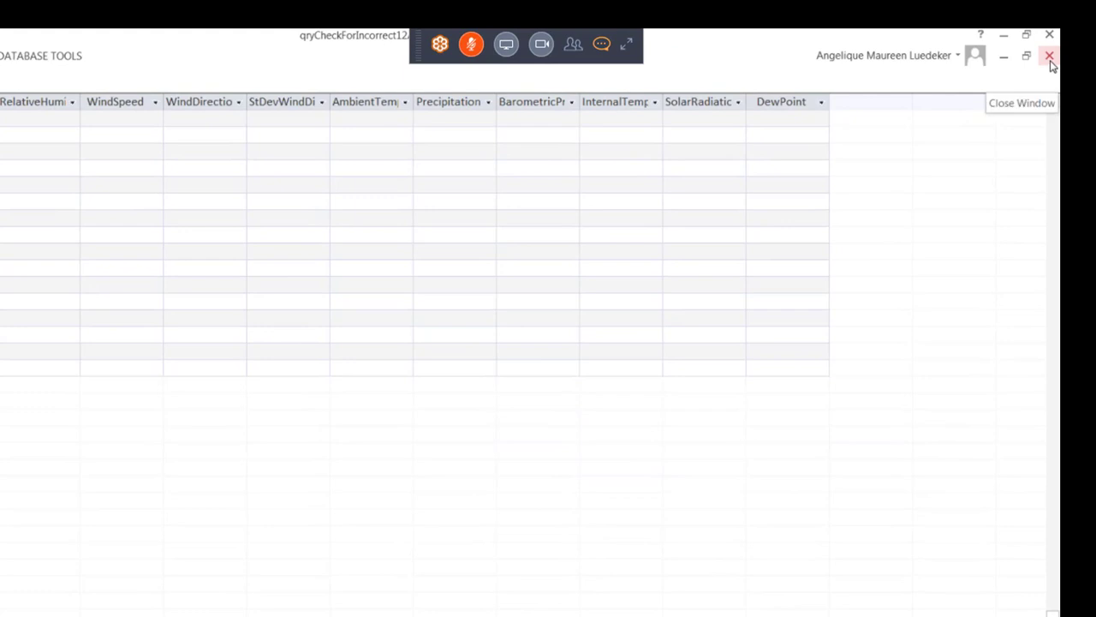
{"action": "left_click", "coordinate": [1050, 56]}
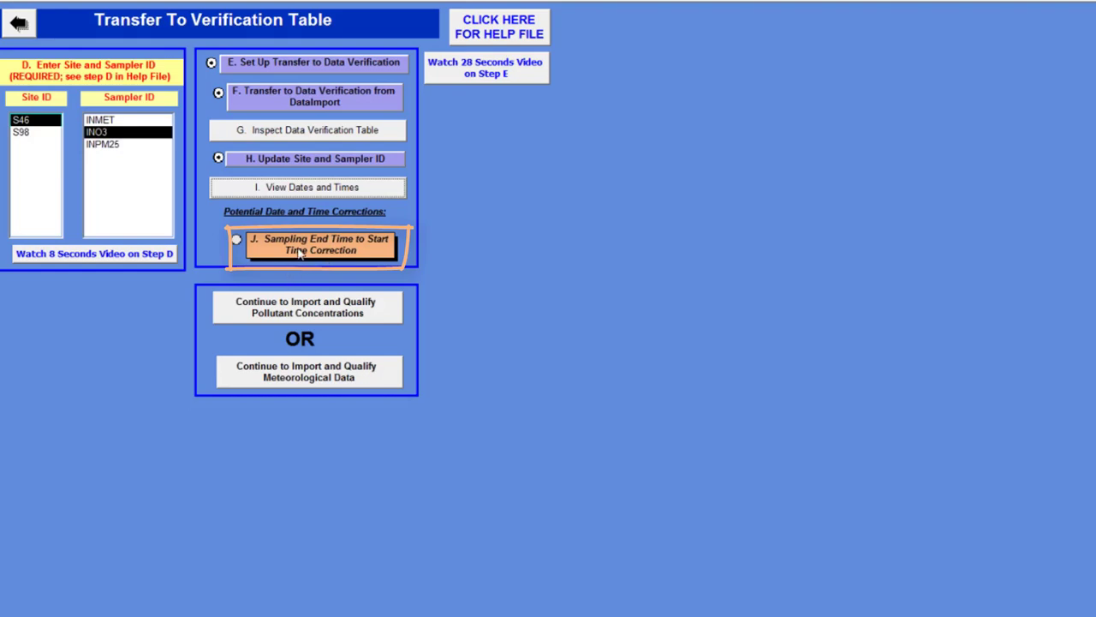
Run the sampling end time to start time correction on the records, and view the dates and times again.
{"action": "left_click", "coordinate": [299, 252]}
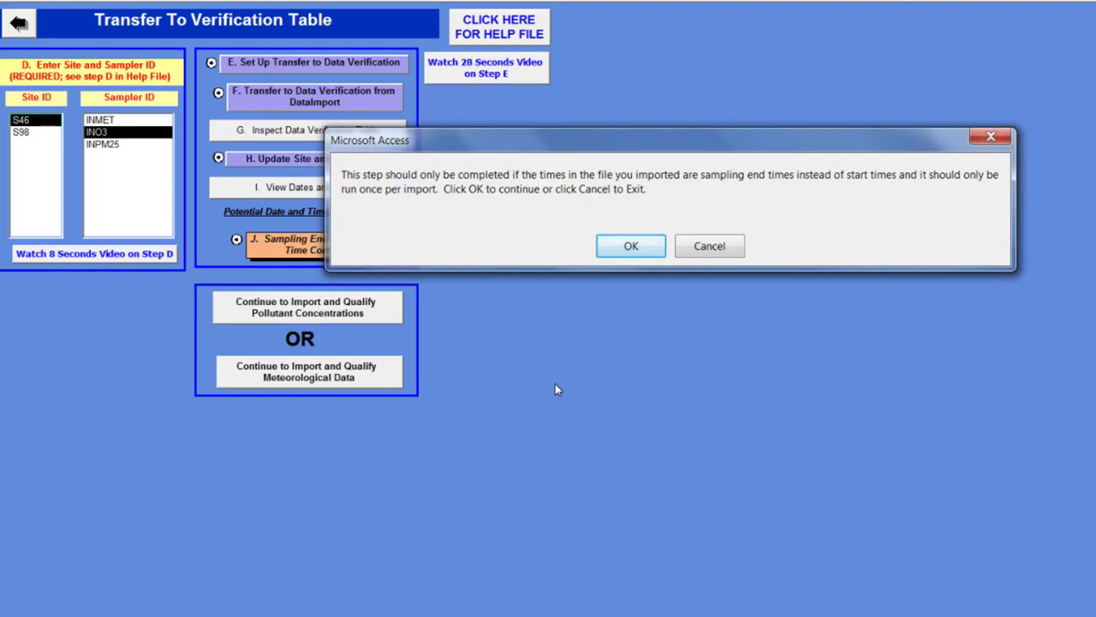
{"action": "left_click", "coordinate": [629, 248]}
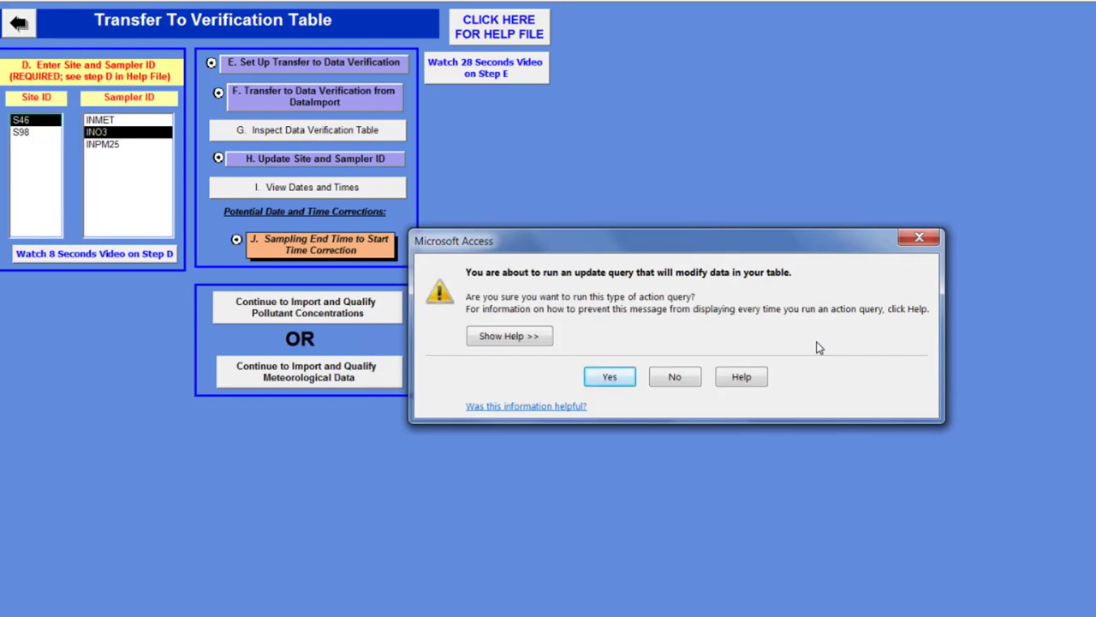
{"action": "left_click", "coordinate": [610, 378]}
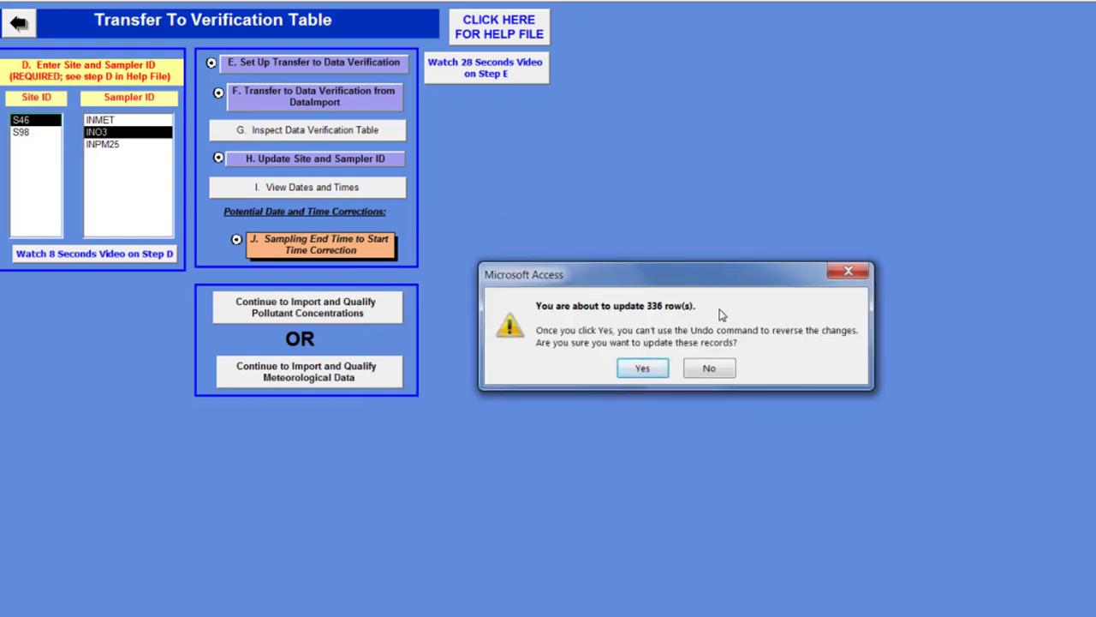
{"action": "left_click", "coordinate": [641, 371]}
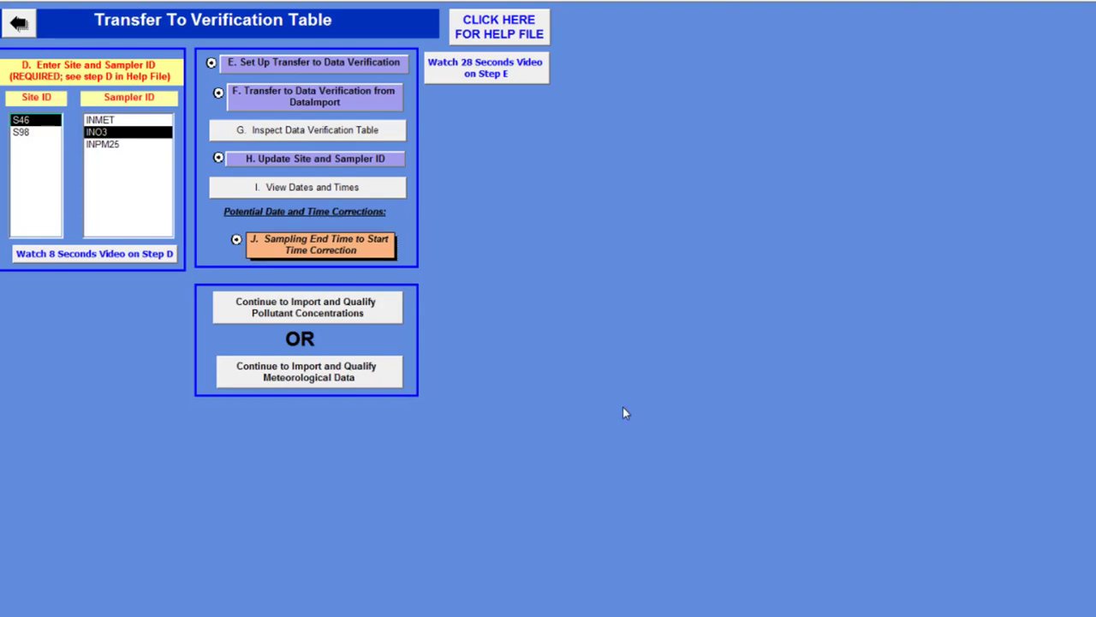
{"action": "left_click", "coordinate": [289, 193]}
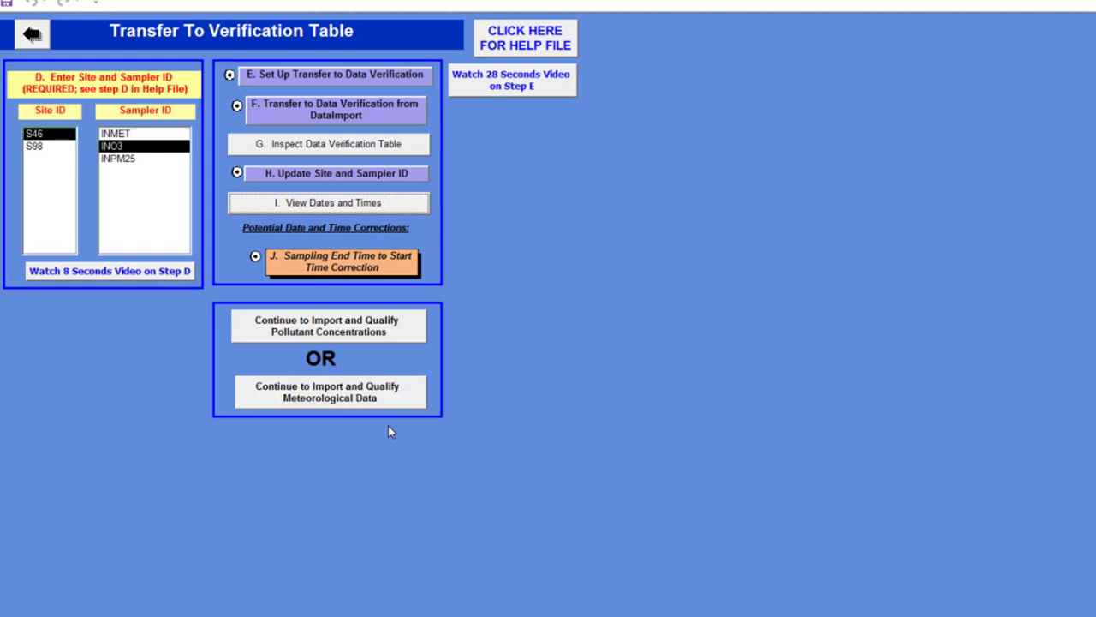
Continue to importing and qualifying pollutant concentrations, and update the records with pollutant O3 and units PPB.
{"action": "left_click", "coordinate": [403, 335]}
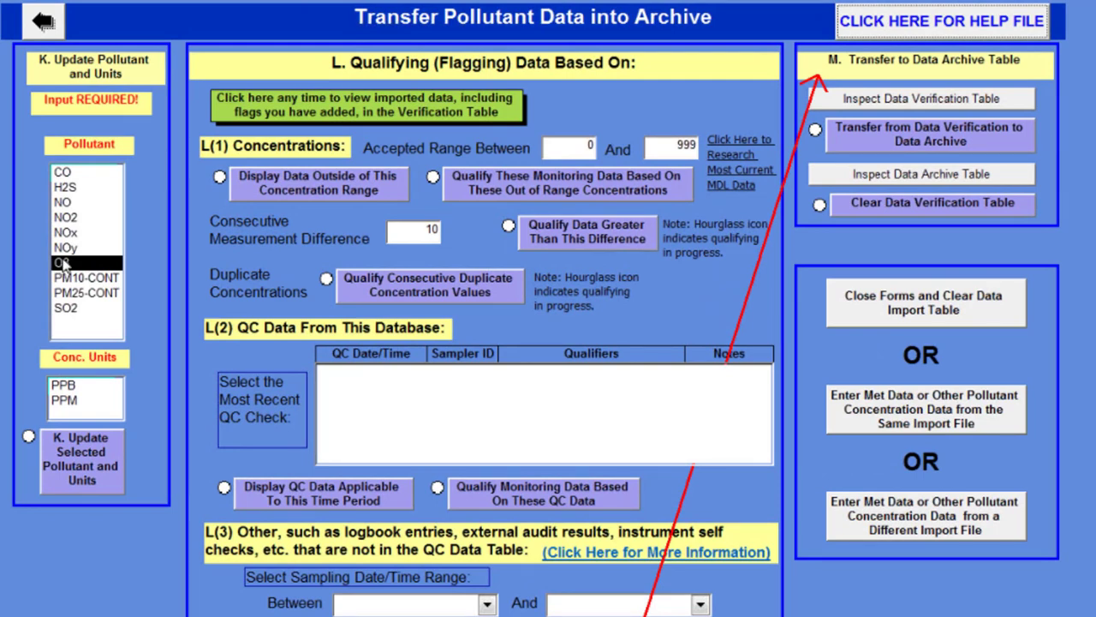
{"action": "left_click", "coordinate": [75, 387]}
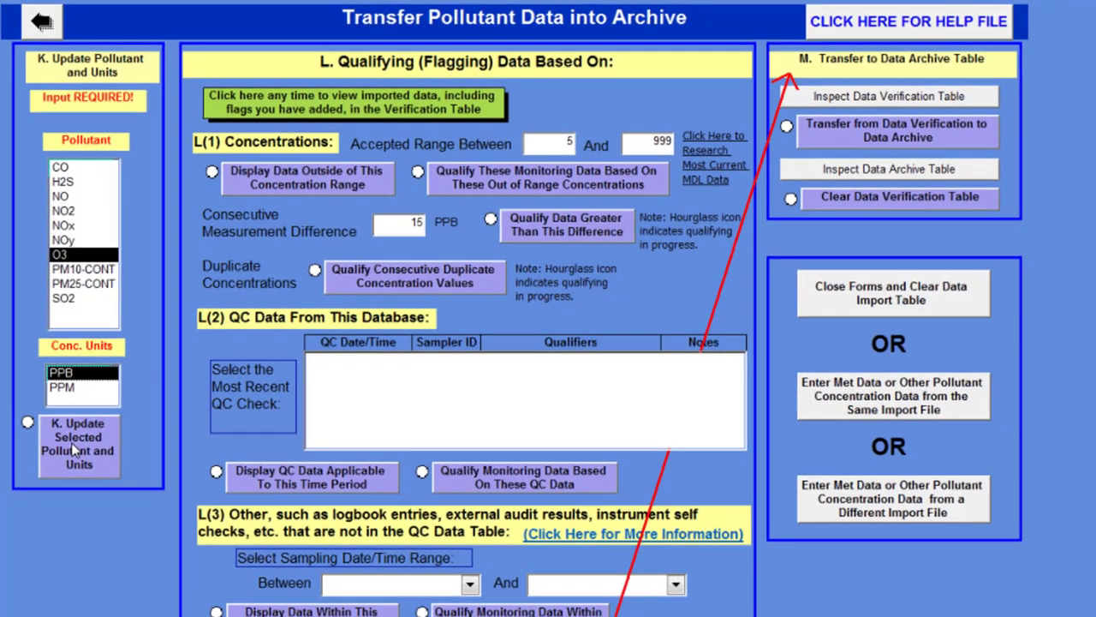
{"action": "left_click", "coordinate": [75, 445]}
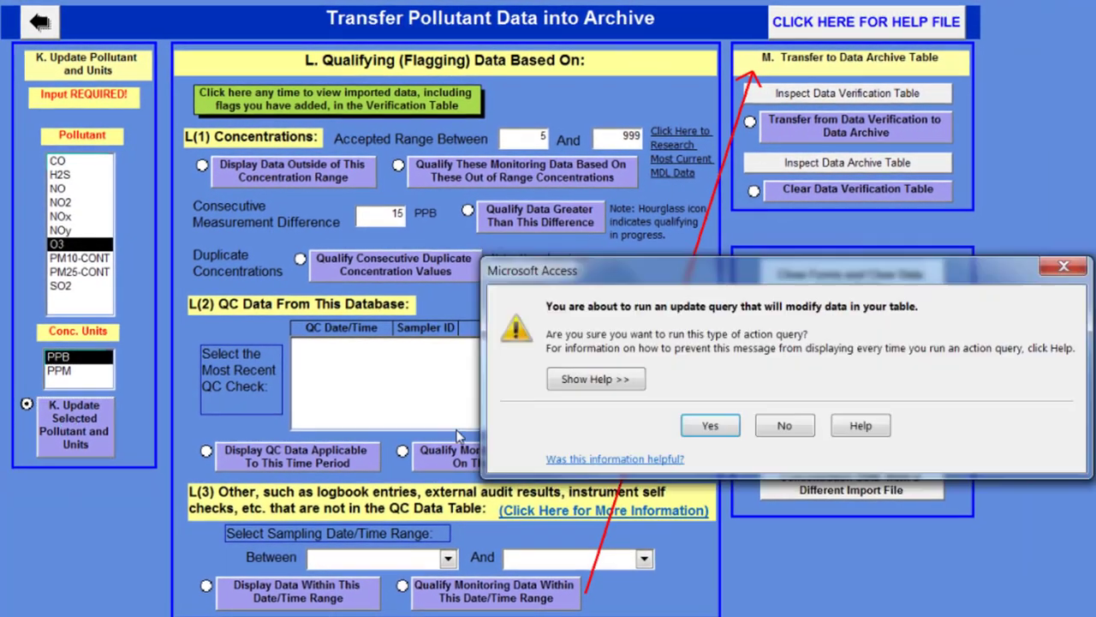
{"action": "left_click", "coordinate": [713, 431]}
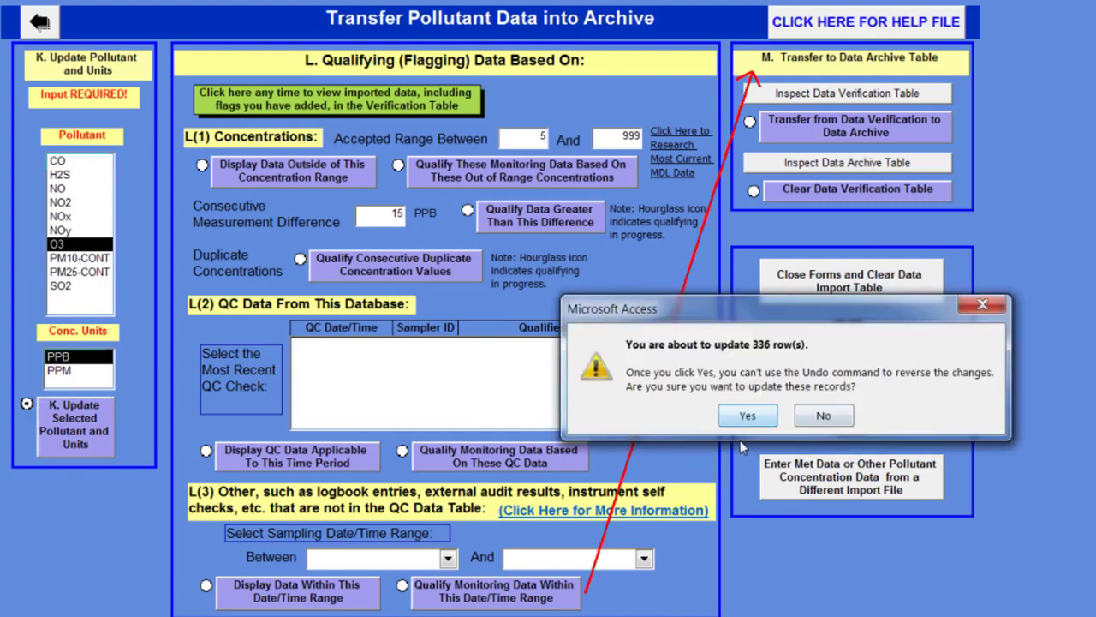
{"action": "left_click", "coordinate": [749, 415]}
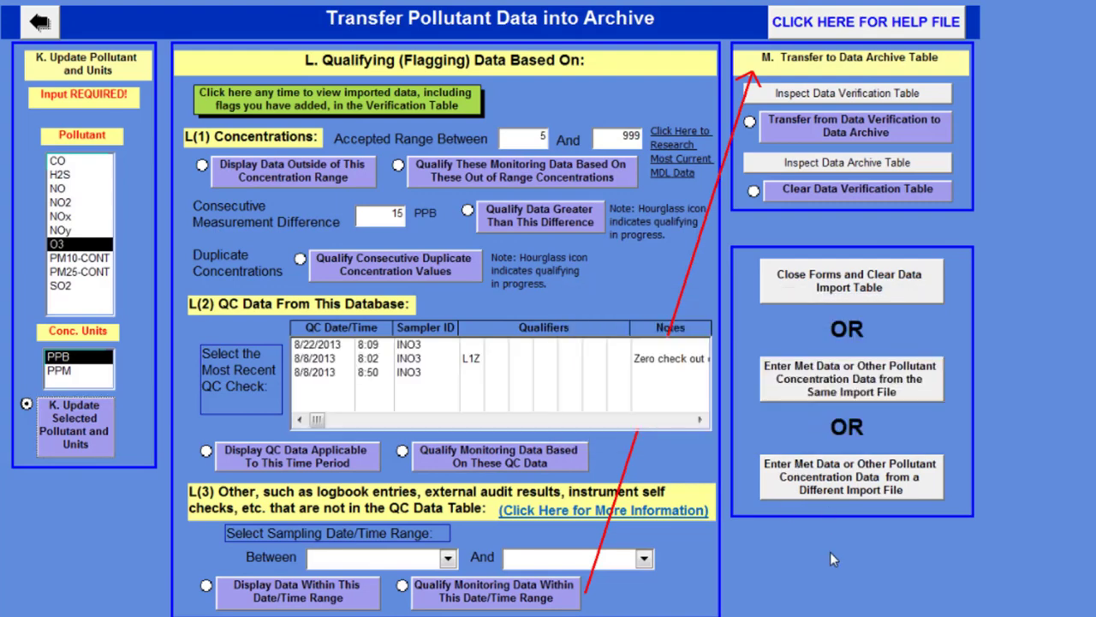
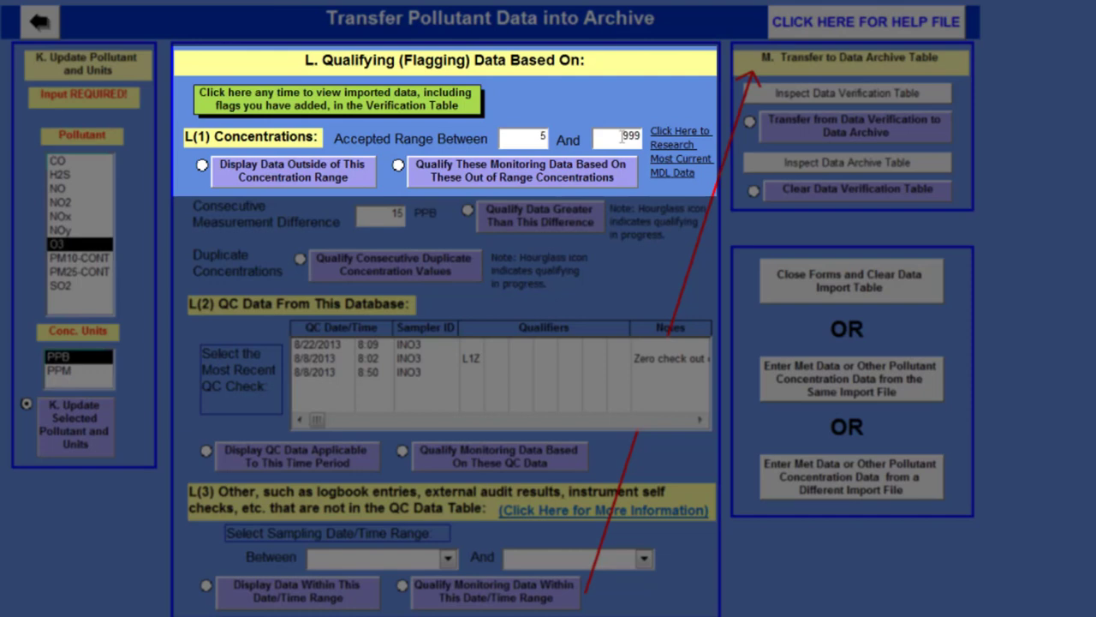
Set the upper limit of the accepted concentration range to 500, display the data outside the range, and close the results.
{"action": "left_click_drag", "start_coordinate": [623, 137], "coordinate": [642, 138]}
{"action": "type", "text": "500"}
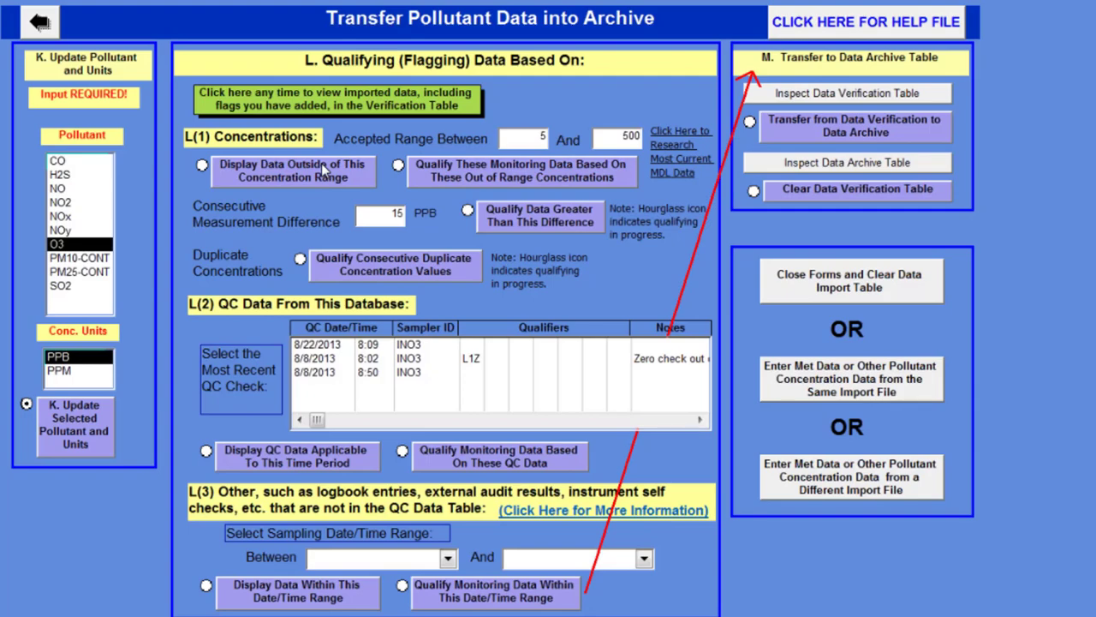
{"action": "left_click", "coordinate": [322, 163]}
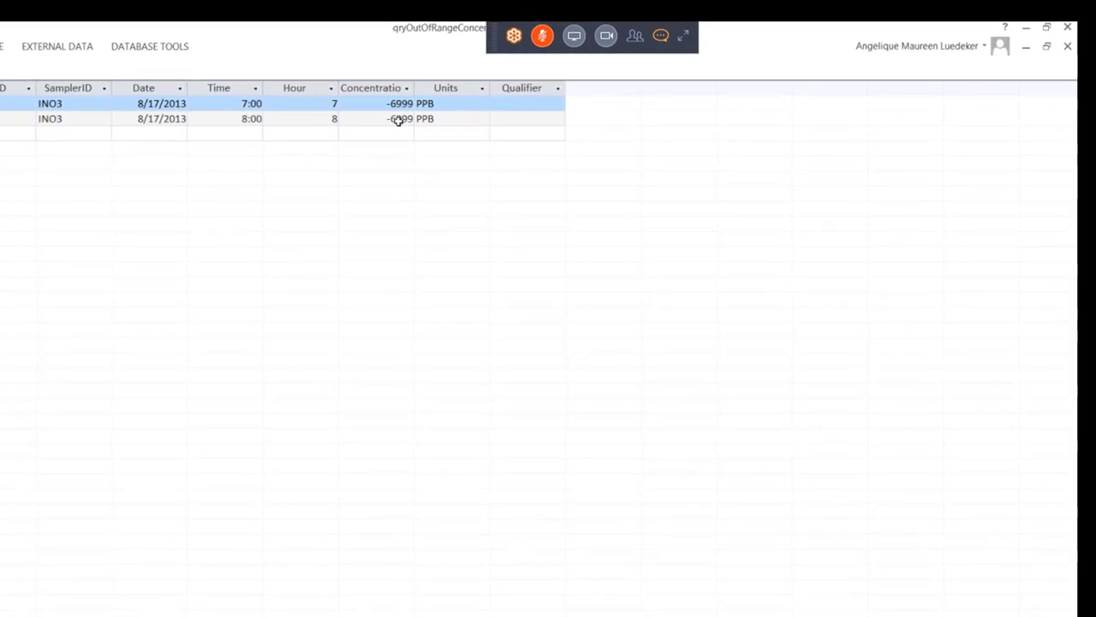
{"action": "left_click", "coordinate": [1067, 50]}
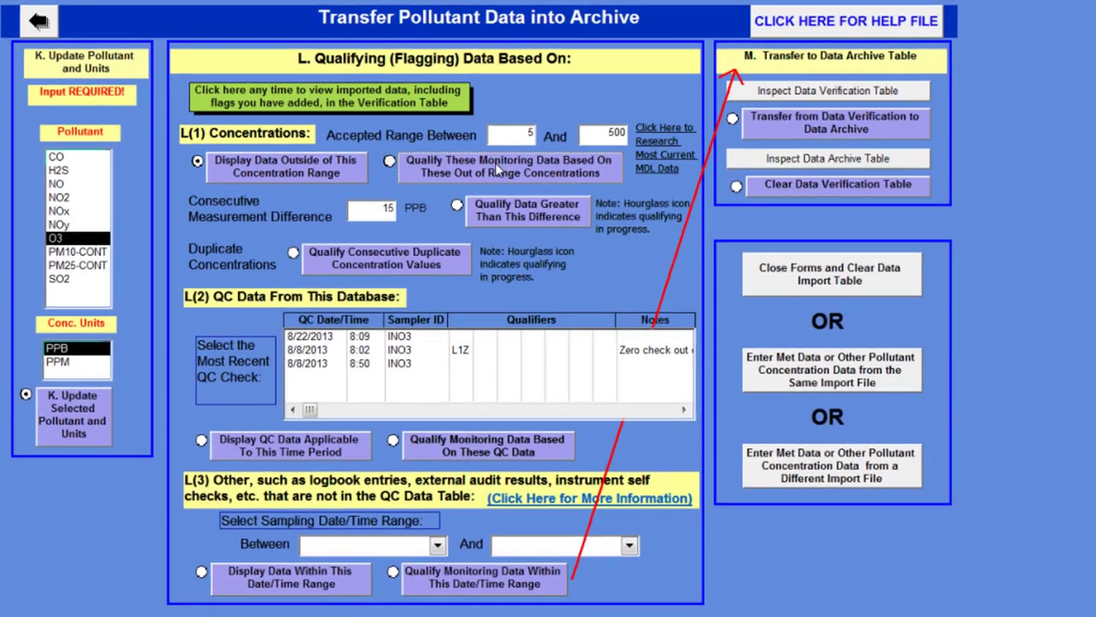
Qualify the monitoring data based on the out-of-range concentrations, confirming the update query.
{"action": "left_click", "coordinate": [497, 168]}
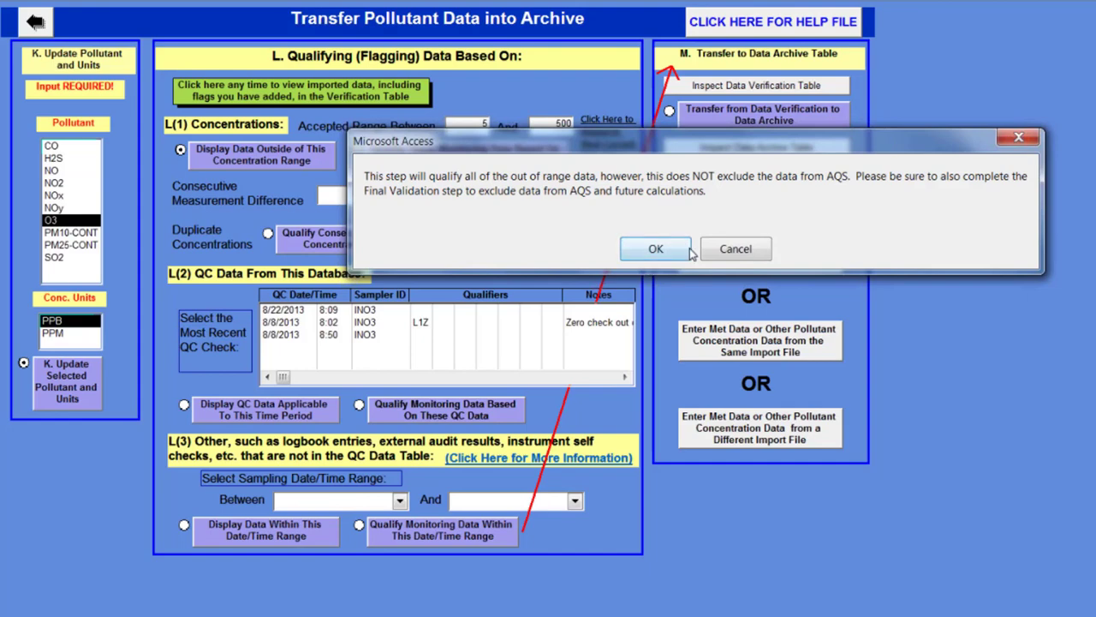
{"action": "left_click", "coordinate": [653, 252]}
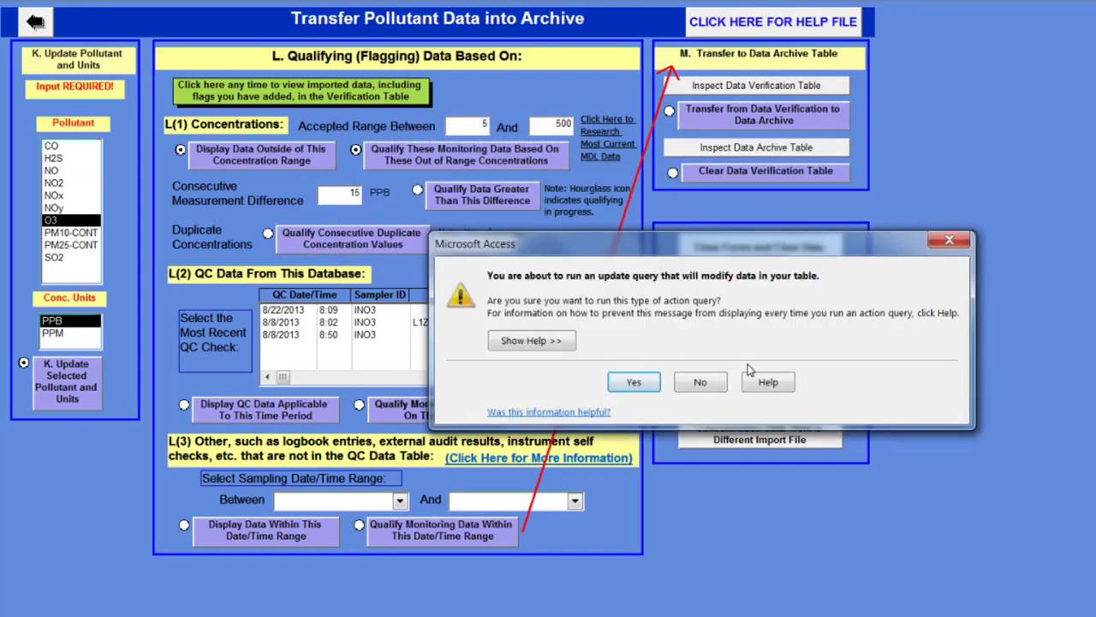
{"action": "left_click", "coordinate": [634, 383]}
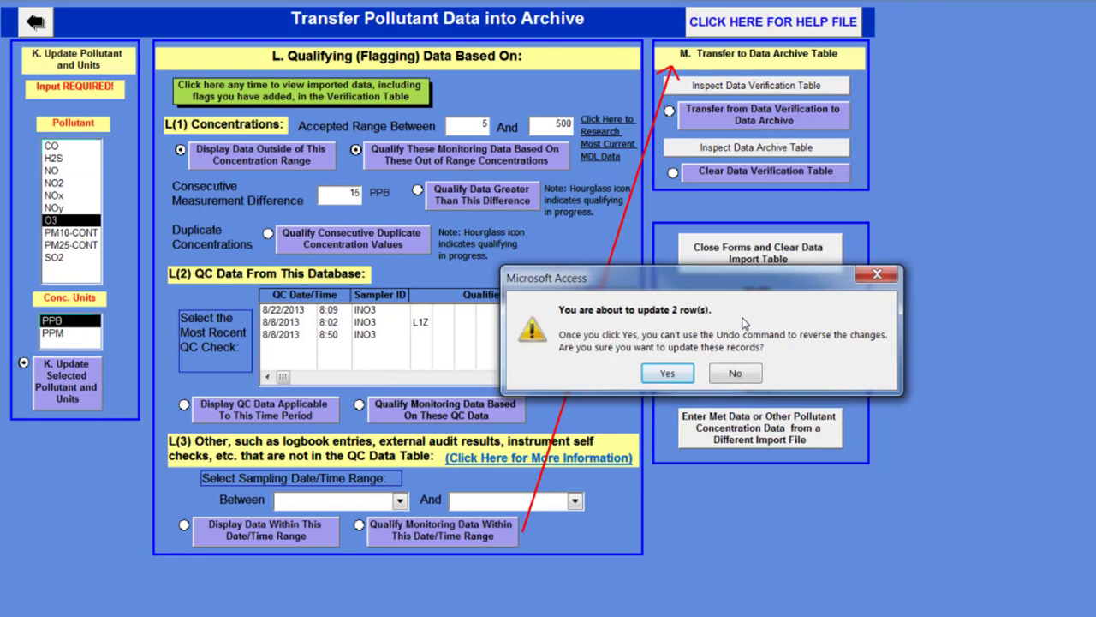
{"action": "left_click", "coordinate": [667, 374]}
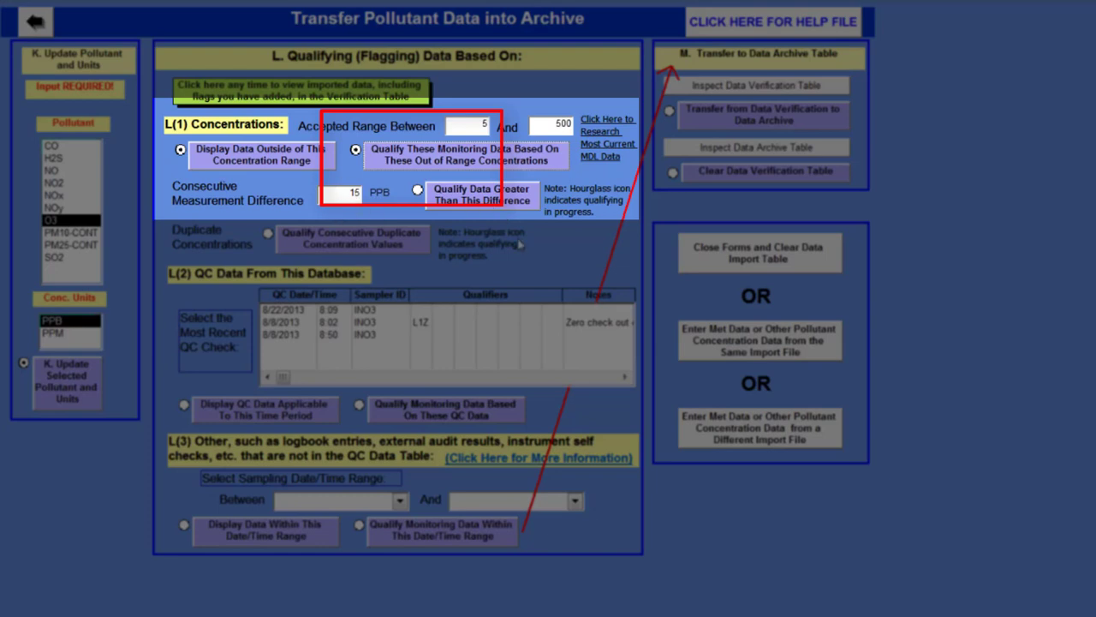
Qualify data exceeding the 15 PPB consecutive measurement difference, confirming the update query, and qualify consecutive duplicate concentration values.
{"action": "left_click", "coordinate": [485, 200]}
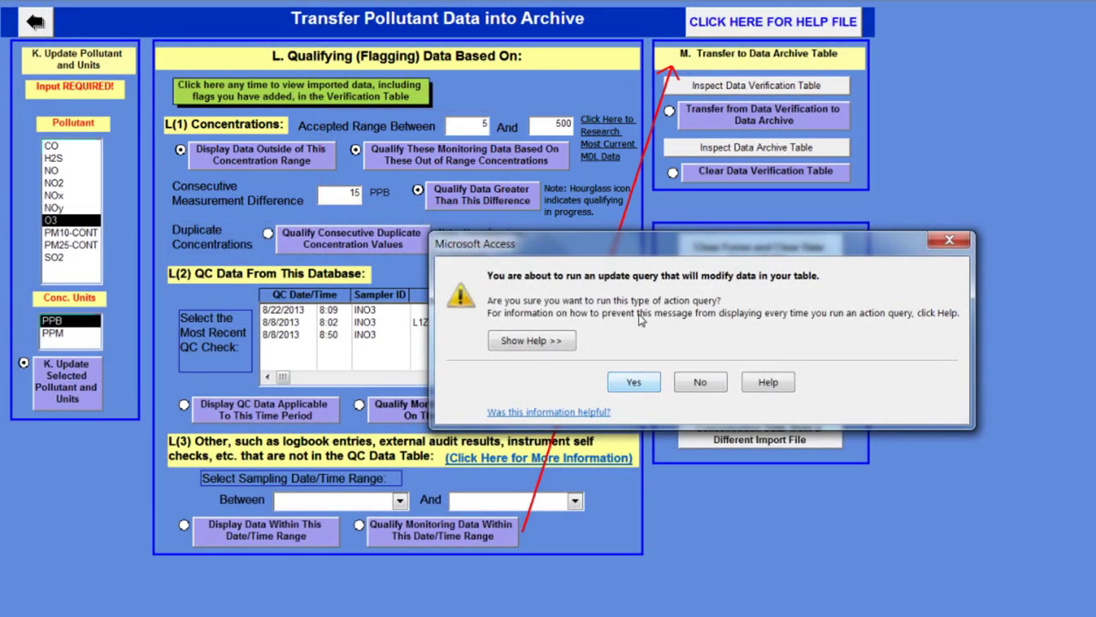
{"action": "left_click", "coordinate": [633, 382]}
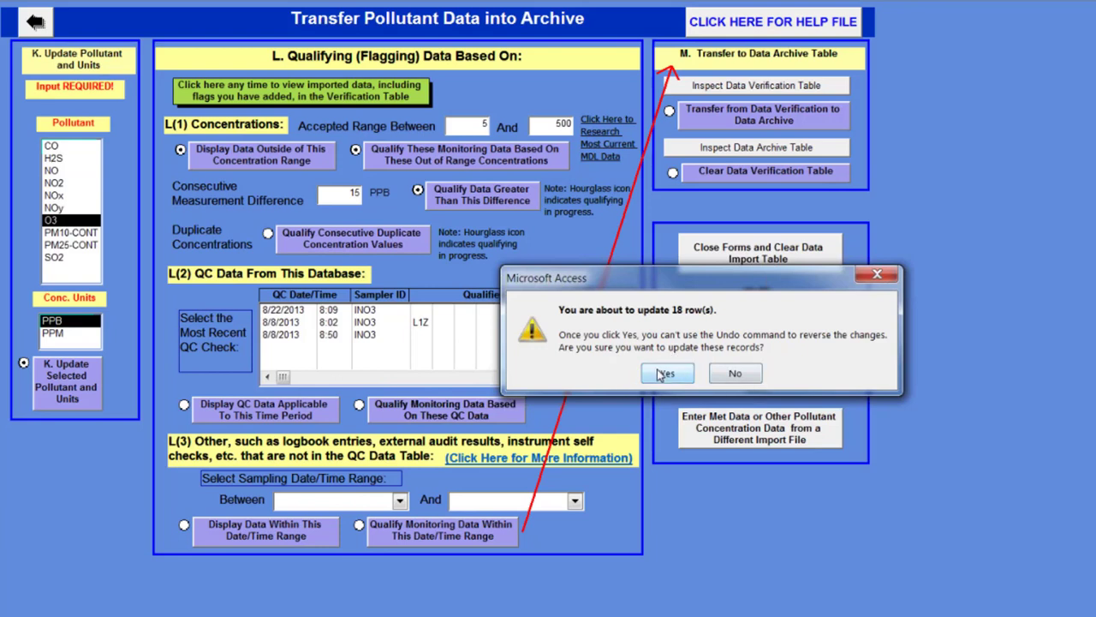
{"action": "left_click", "coordinate": [663, 373]}
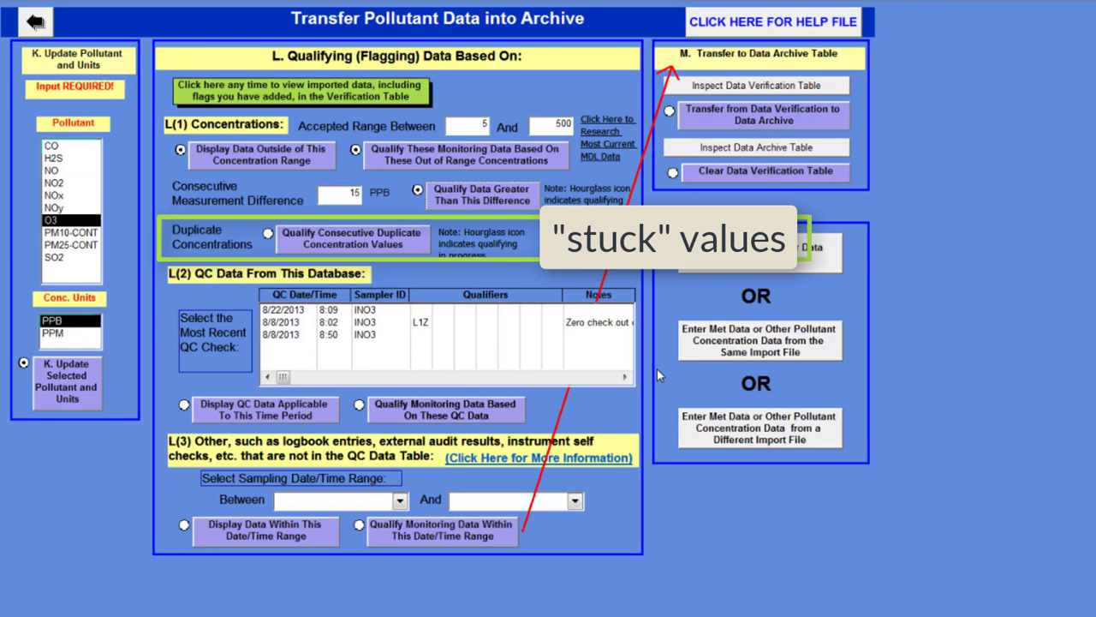
{"action": "left_click", "coordinate": [333, 238]}
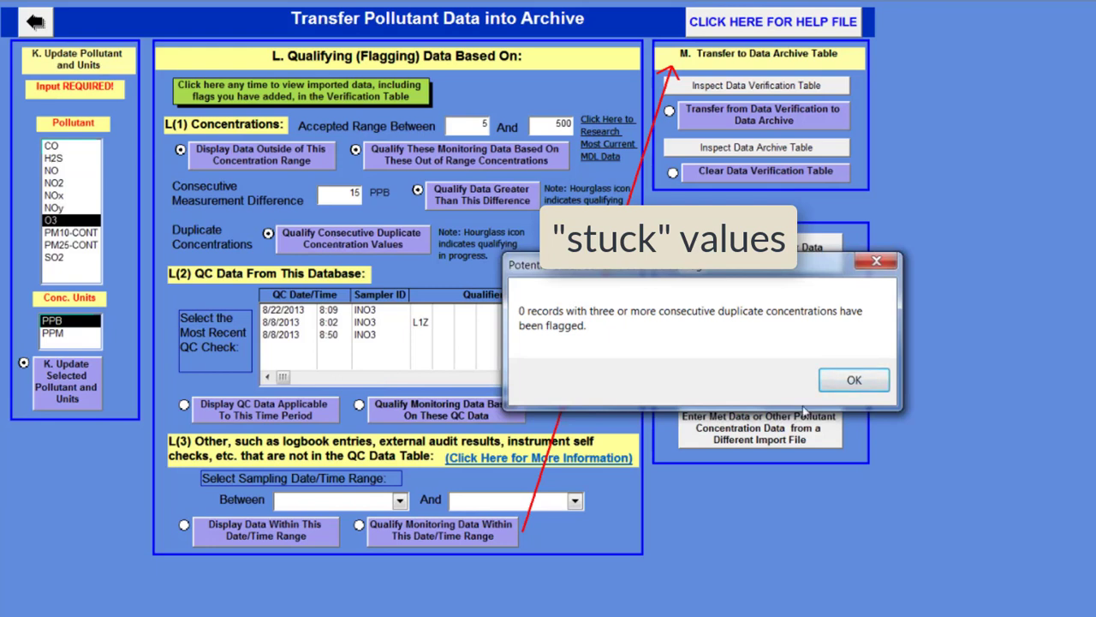
{"action": "left_click", "coordinate": [828, 386]}
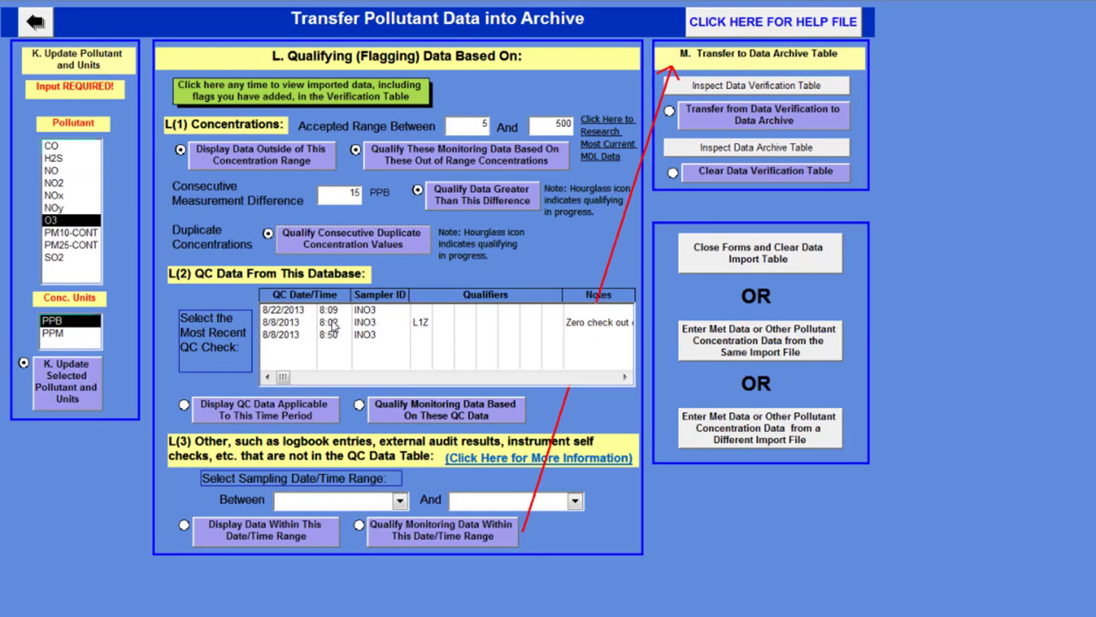
Display the QC data for the 8/8/2013 8:02 check and qualify the monitoring data between 8/8/2013 8:00 AM and 8/8/2013 8:00 AM based on it.
{"action": "left_click", "coordinate": [280, 324]}
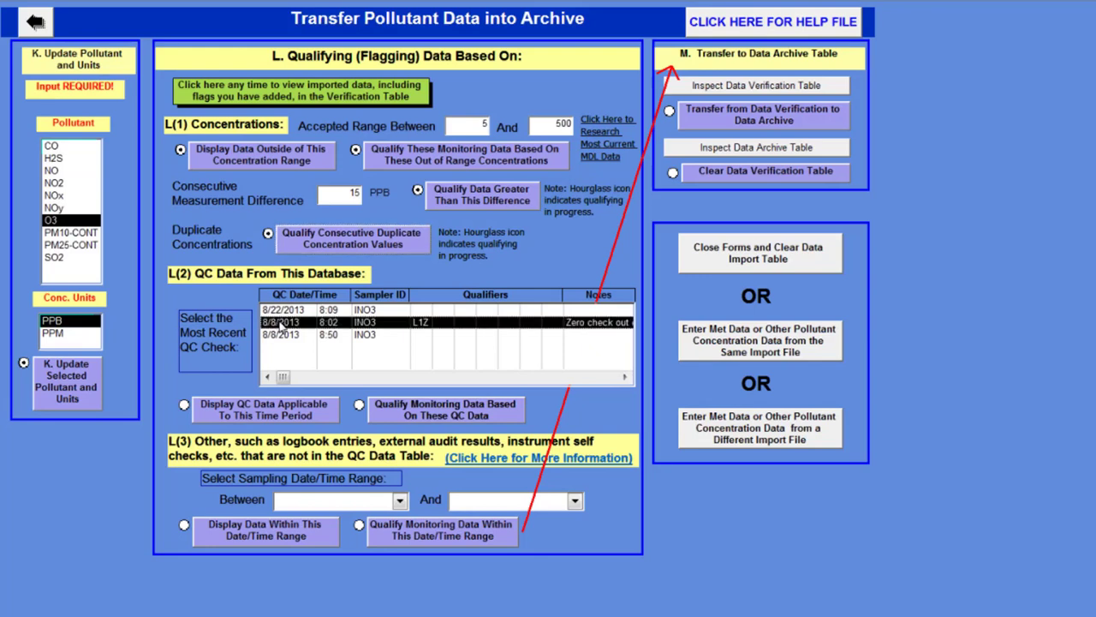
{"action": "left_click", "coordinate": [240, 415]}
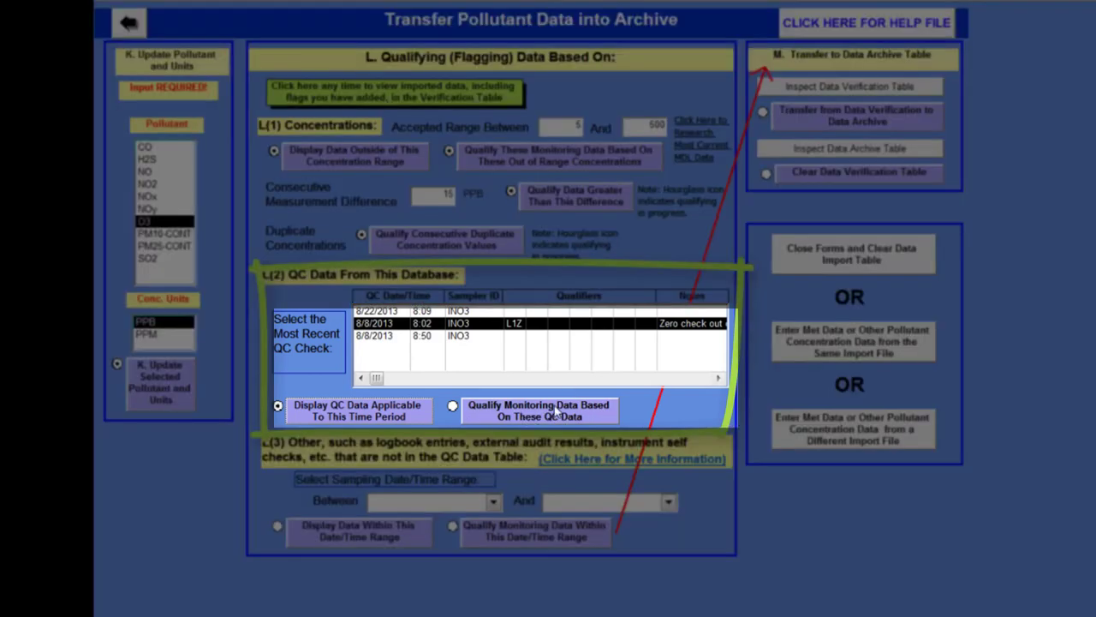
{"action": "left_click", "coordinate": [559, 414]}
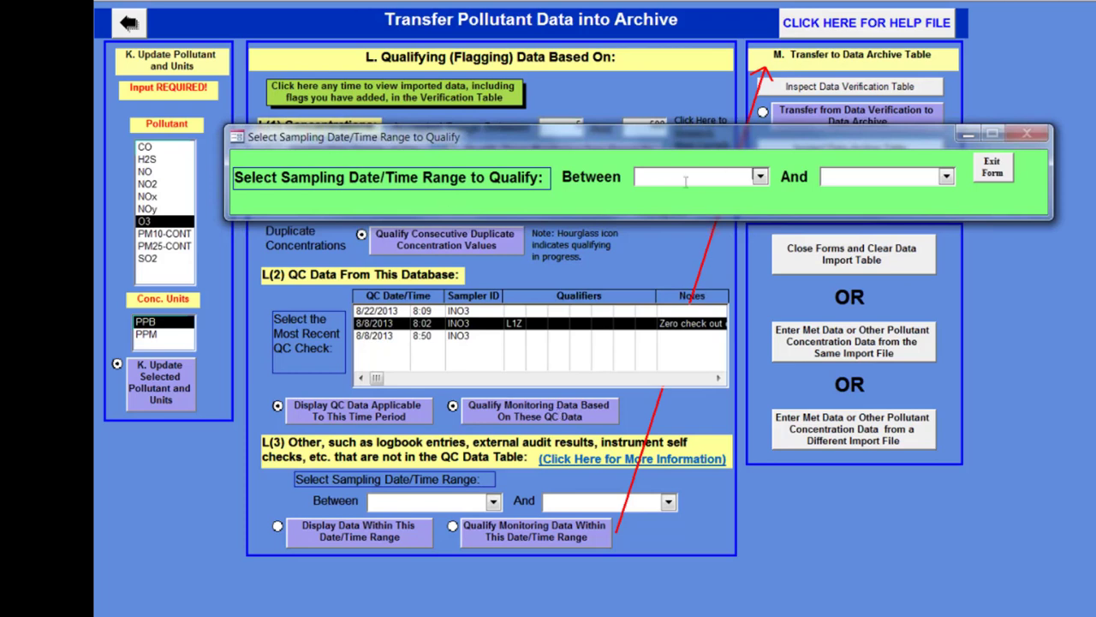
{"action": "left_click", "coordinate": [760, 176]}
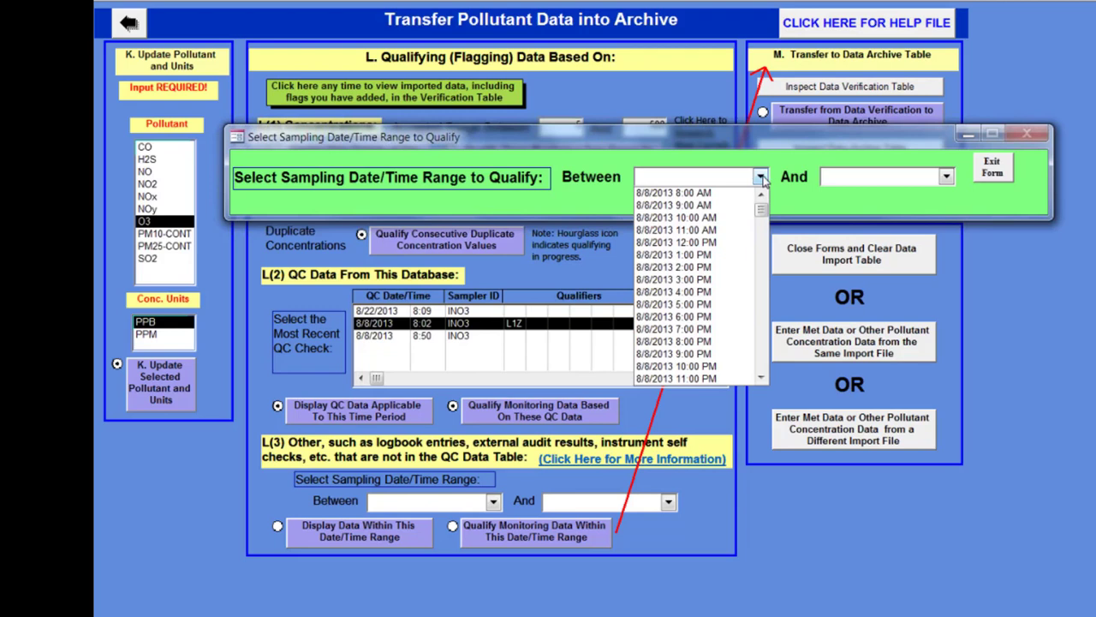
{"action": "left_click", "coordinate": [685, 195]}
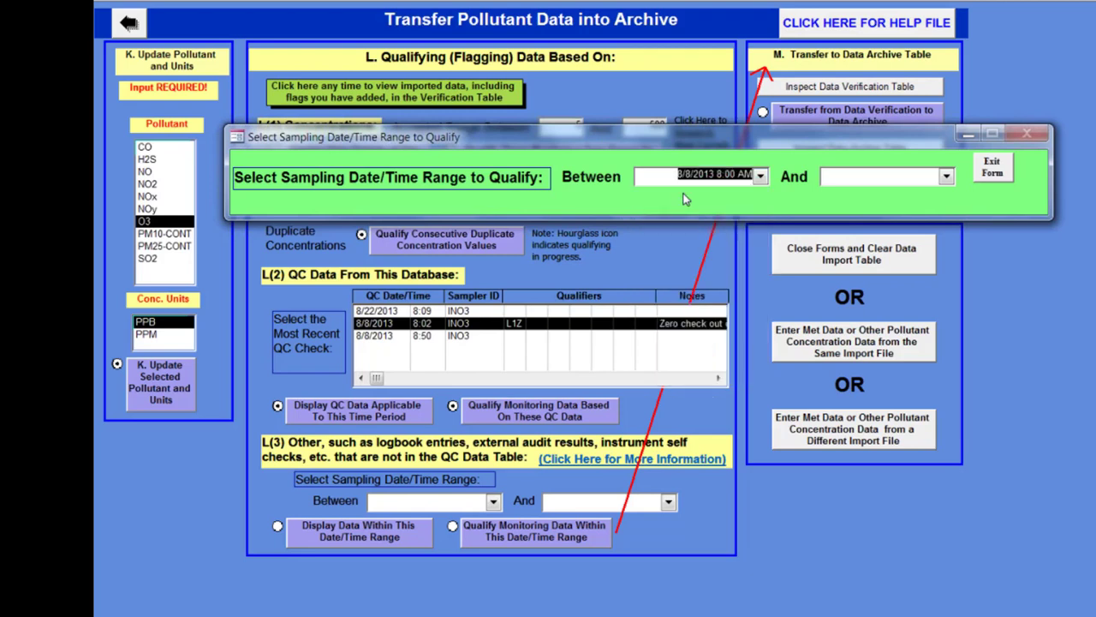
{"action": "left_click", "coordinate": [946, 176]}
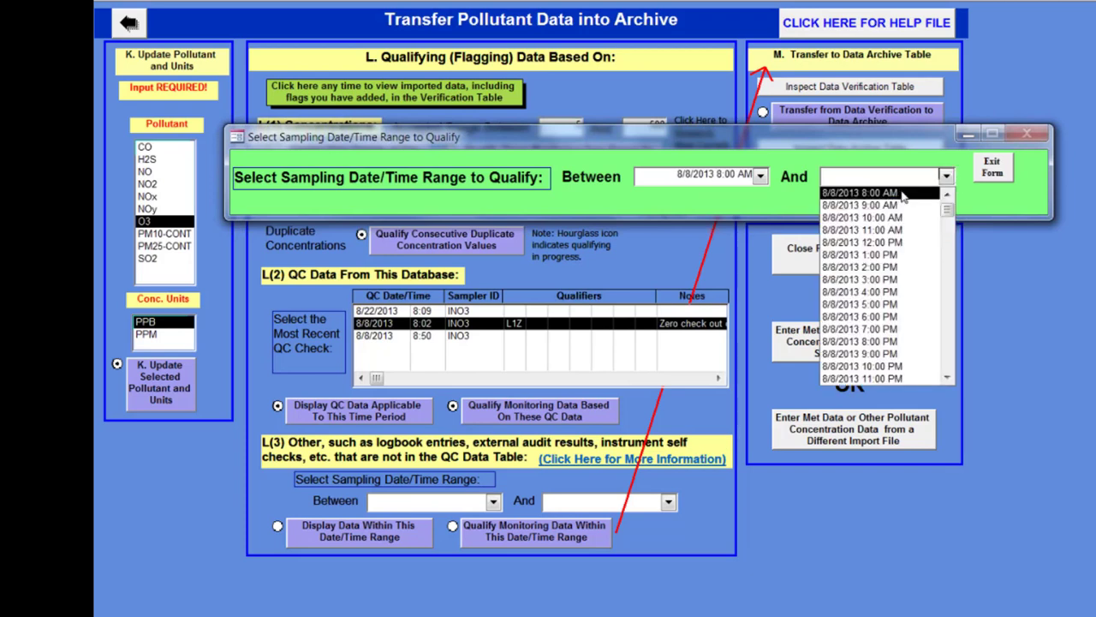
{"action": "left_click", "coordinate": [904, 196]}
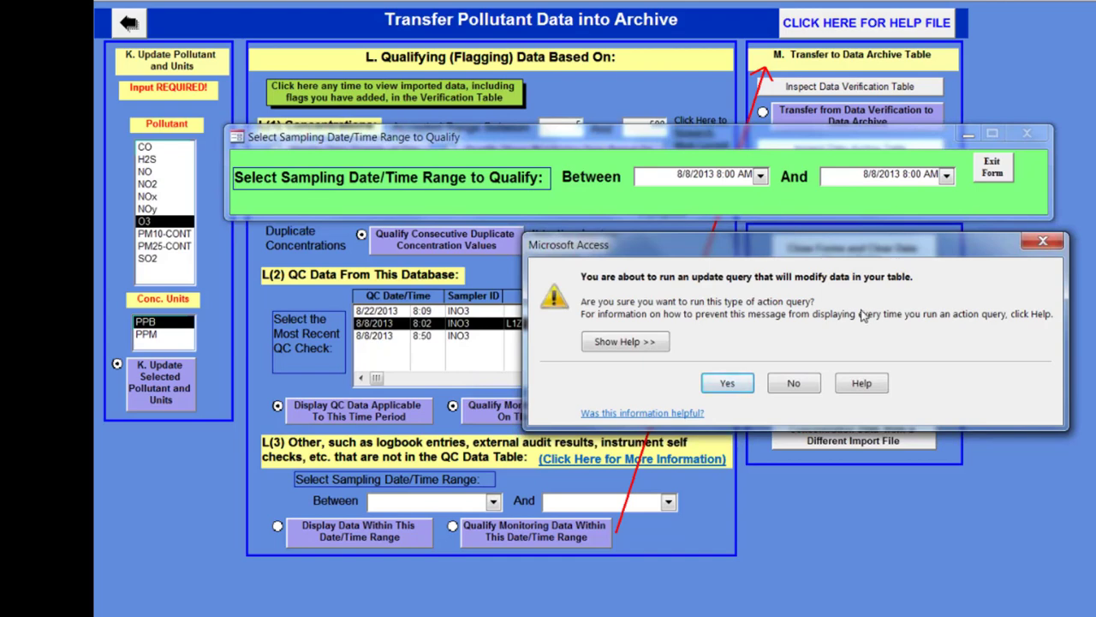
{"action": "left_click", "coordinate": [727, 380]}
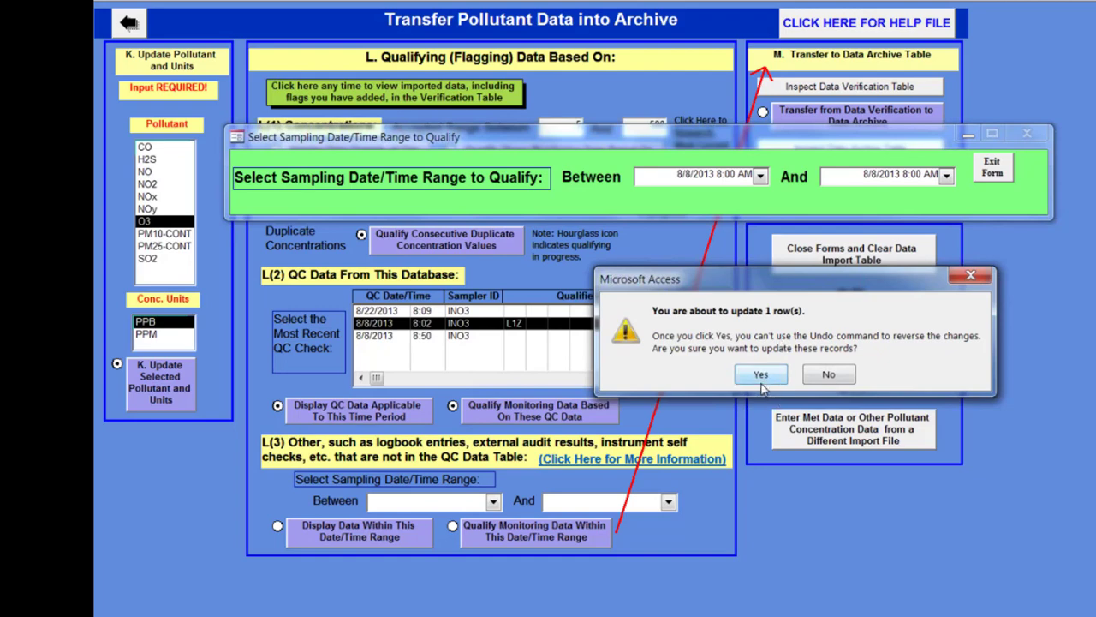
{"action": "left_click", "coordinate": [761, 375]}
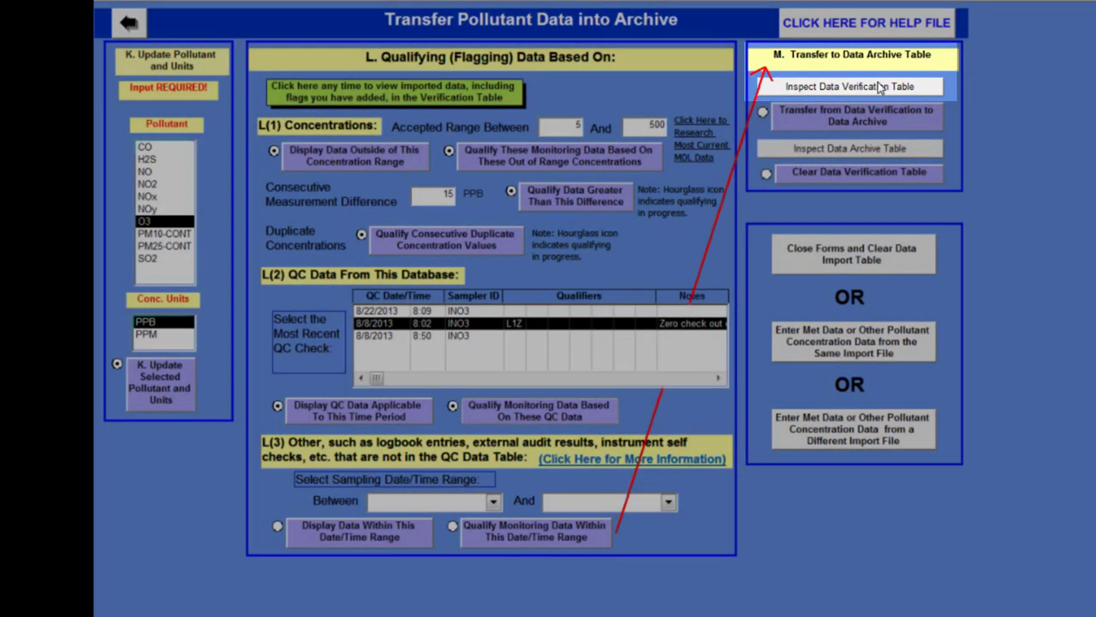
Inspect the Data Verification table's Qualifier column across all the sampling dates and close the table.
{"action": "left_click", "coordinate": [881, 86]}
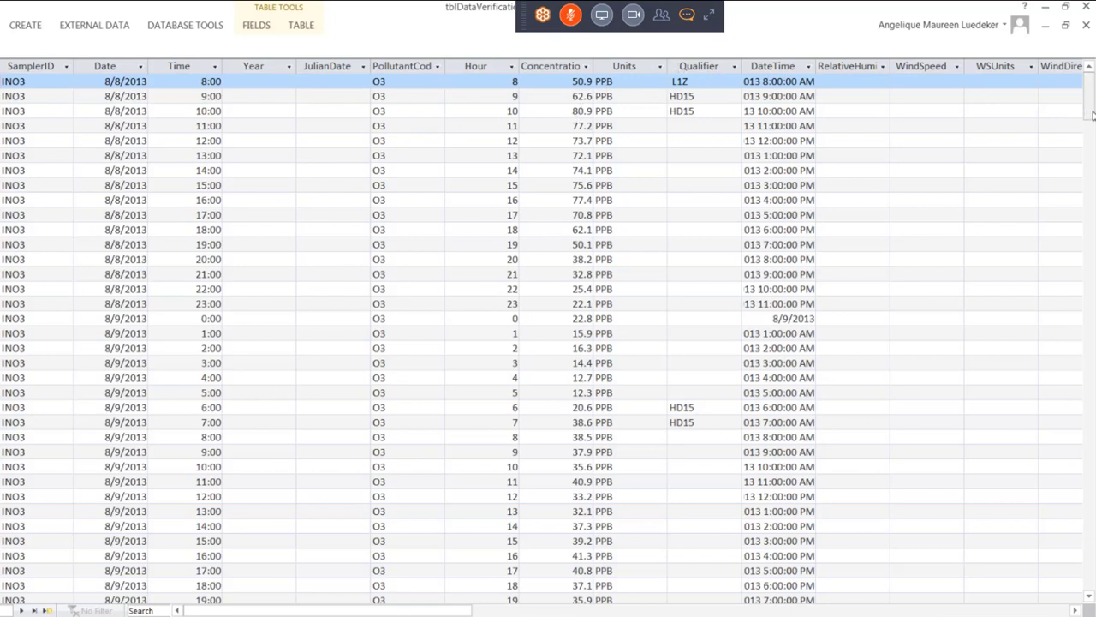
{"action": "scroll", "coordinate": [1092, 115], "scroll_direction": "down", "scroll_amount": 1}
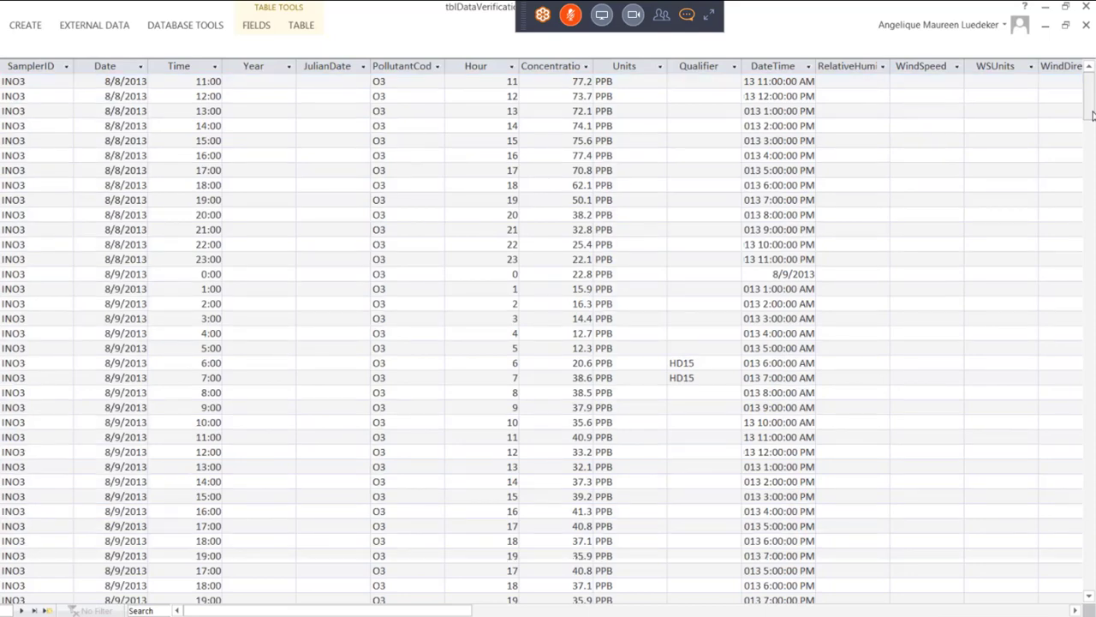
{"action": "scroll", "coordinate": [1092, 114], "scroll_direction": "down", "scroll_amount": 10}
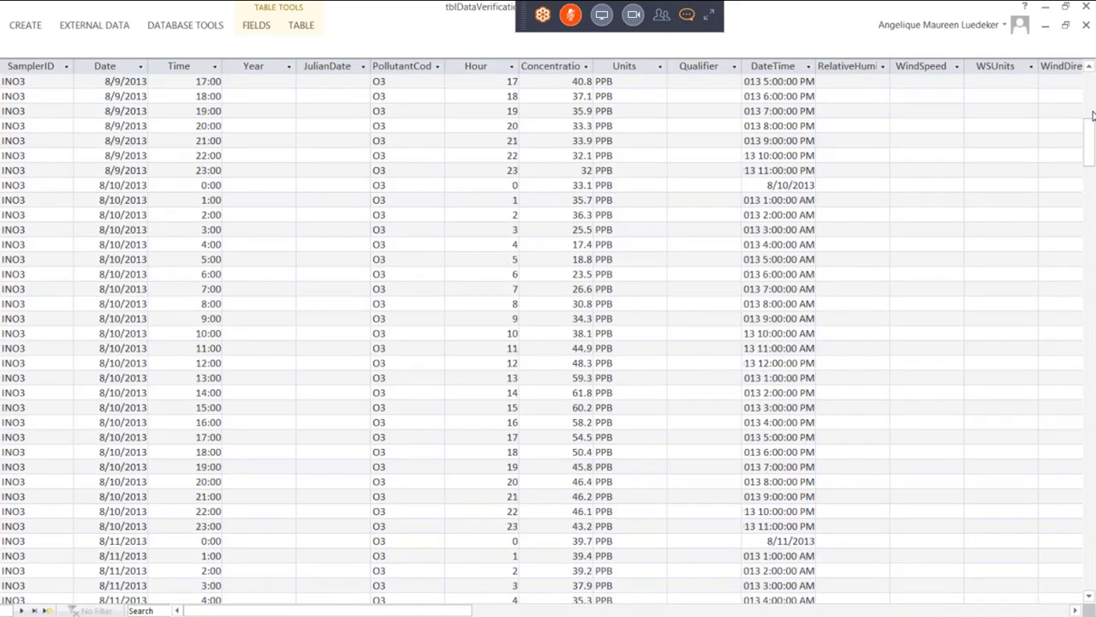
{"action": "scroll", "coordinate": [1092, 114], "scroll_direction": "down", "scroll_amount": 20}
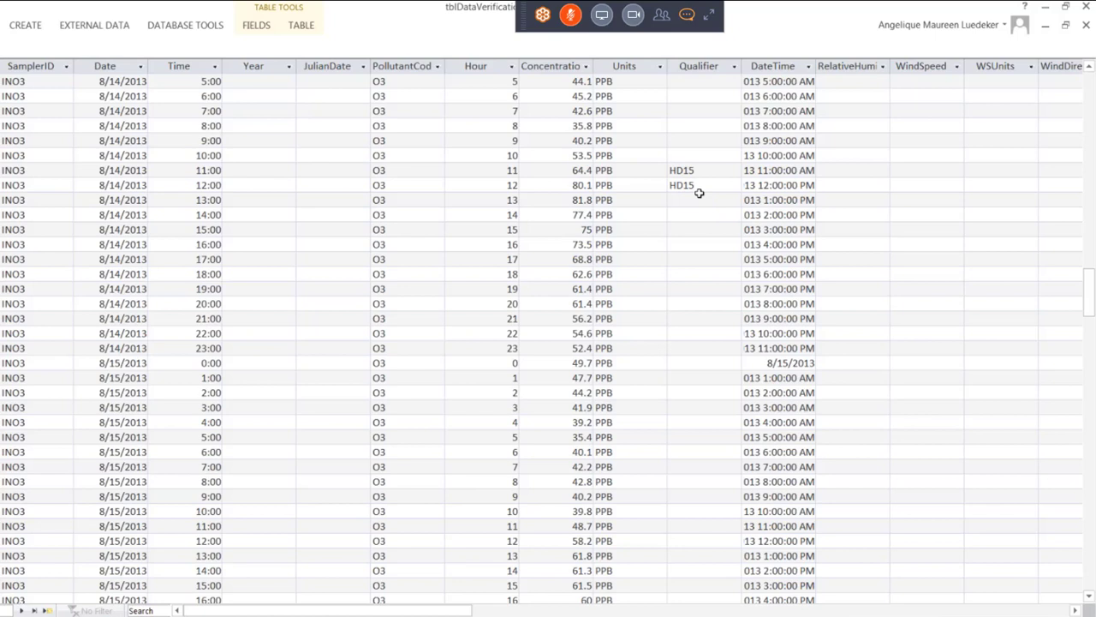
{"action": "scroll", "coordinate": [698, 193], "scroll_direction": "down", "scroll_amount": 12}
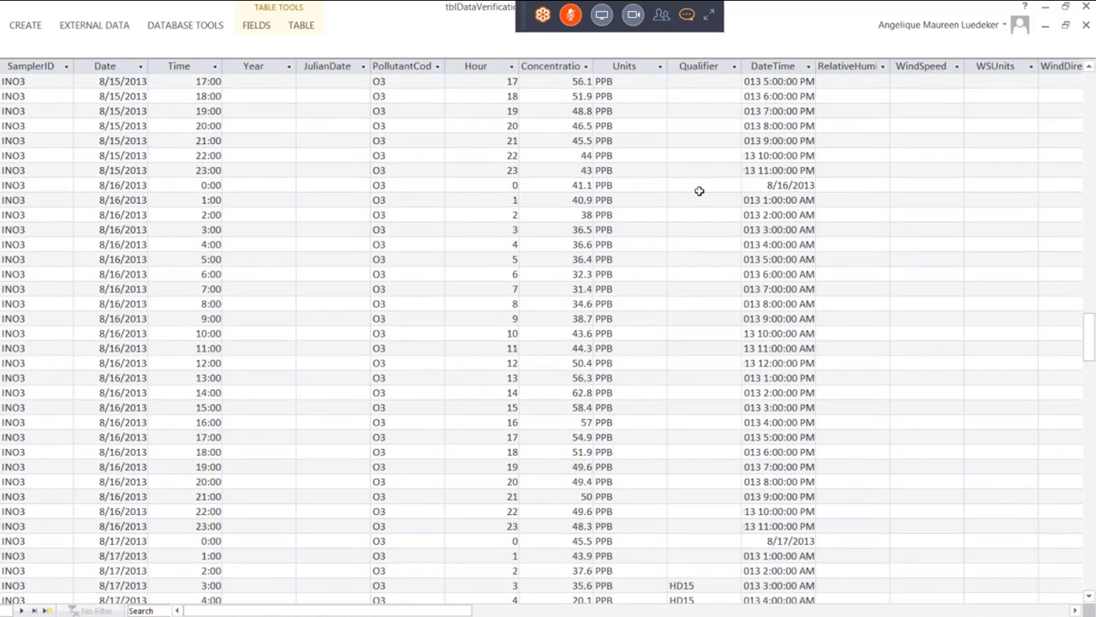
{"action": "scroll", "coordinate": [698, 191], "scroll_direction": "down", "scroll_amount": 6}
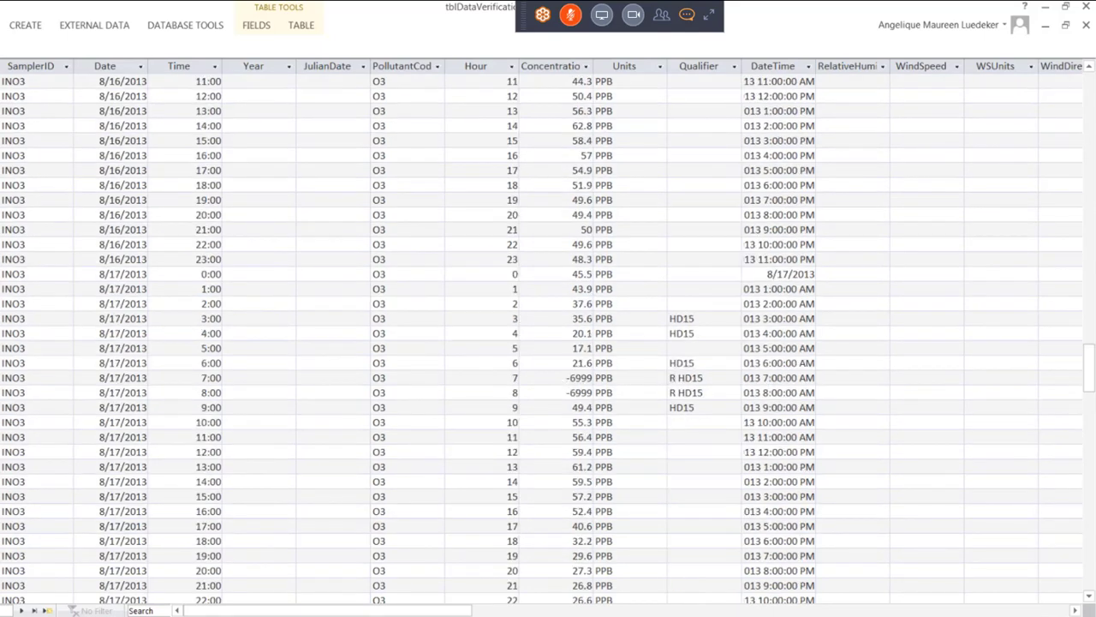
{"action": "scroll", "coordinate": [1094, 305], "scroll_direction": "down", "scroll_amount": 16}
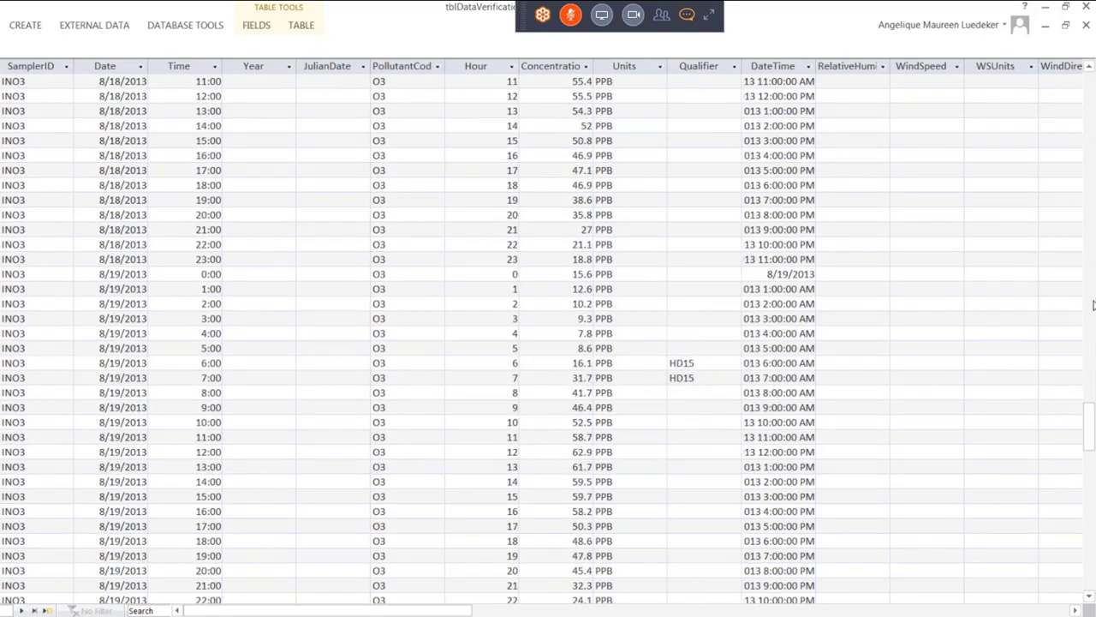
{"action": "scroll", "coordinate": [1093, 305], "scroll_direction": "down", "scroll_amount": 19}
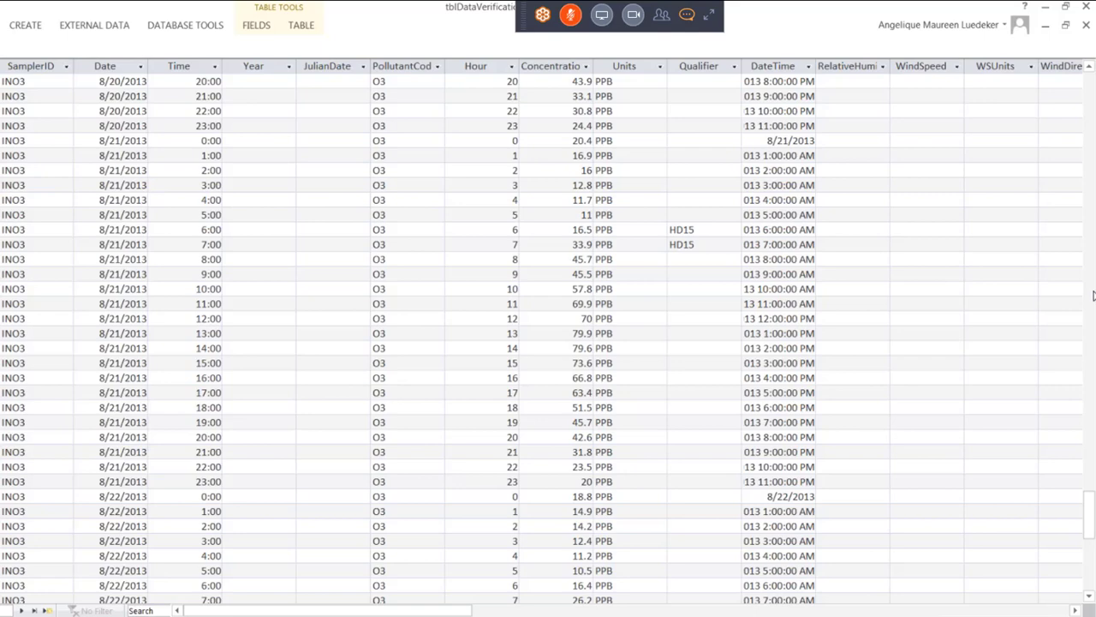
{"action": "scroll", "coordinate": [1094, 295], "scroll_direction": "up", "scroll_amount": 18}
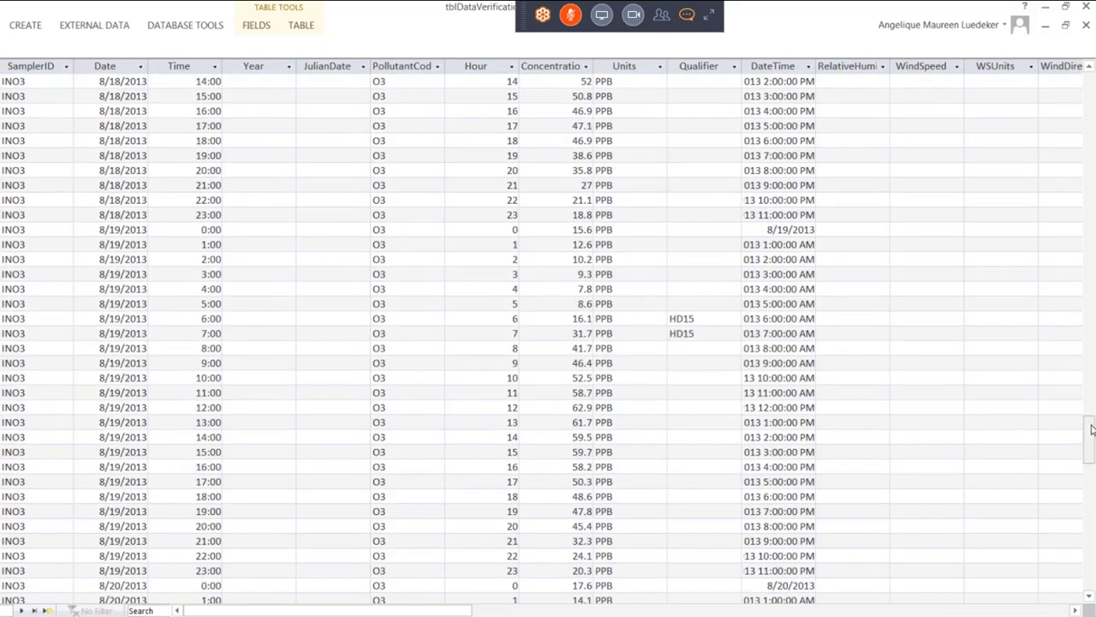
{"action": "left_click_drag", "start_coordinate": [1092, 428], "coordinate": [1087, 416]}
{"action": "left_click", "coordinate": [1086, 28]}
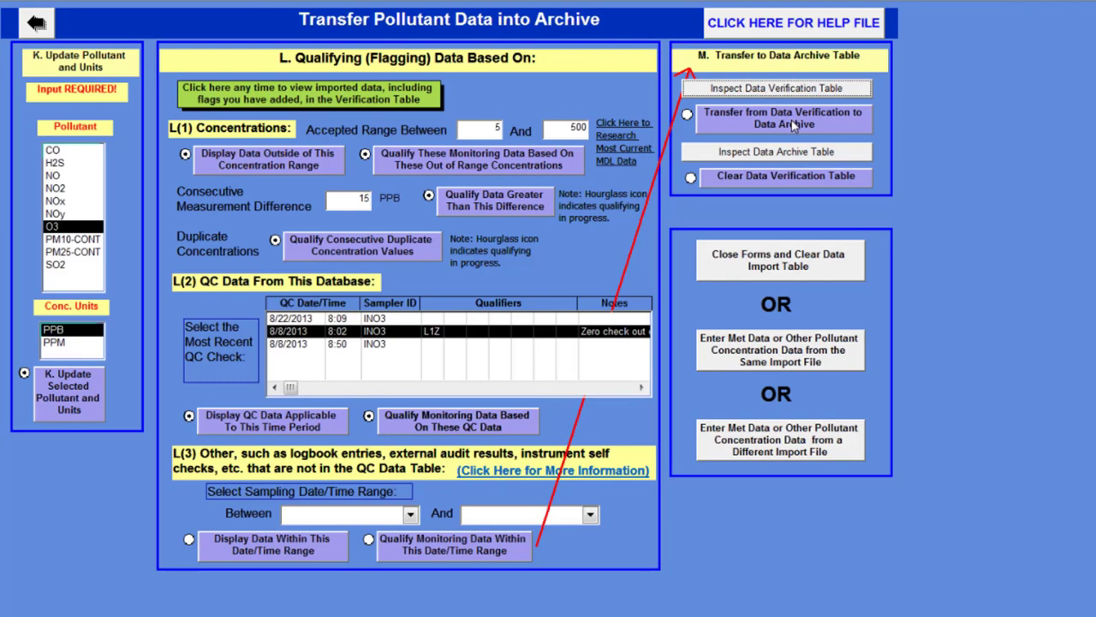
Transfer the qualified records from Data Verification to the Data Archive, confirming the append query.
{"action": "left_click", "coordinate": [794, 126]}
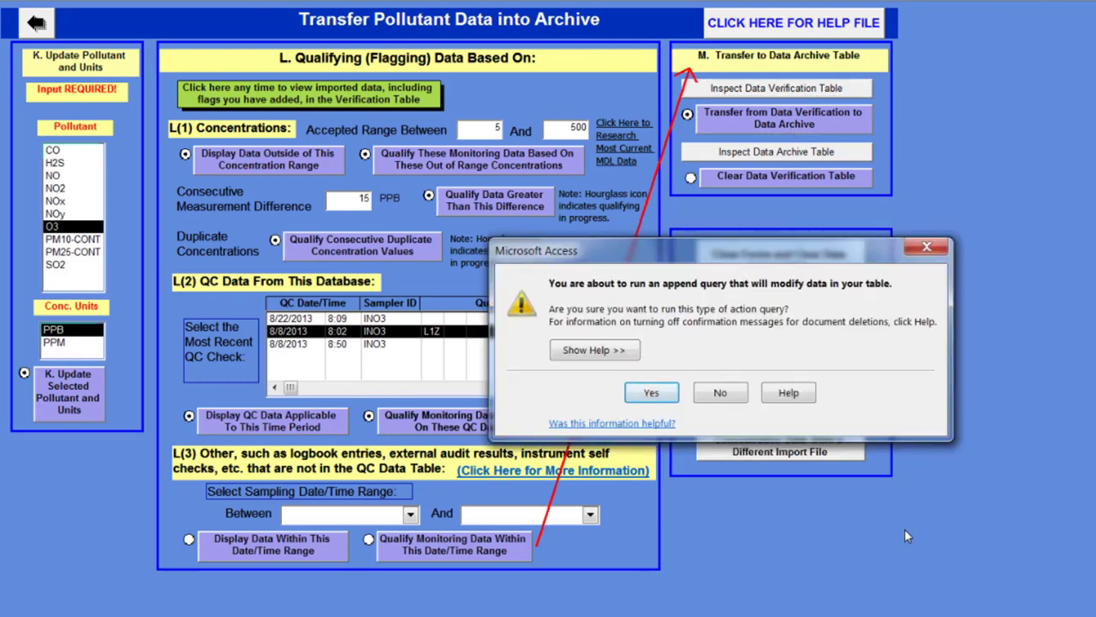
{"action": "left_click", "coordinate": [652, 393]}
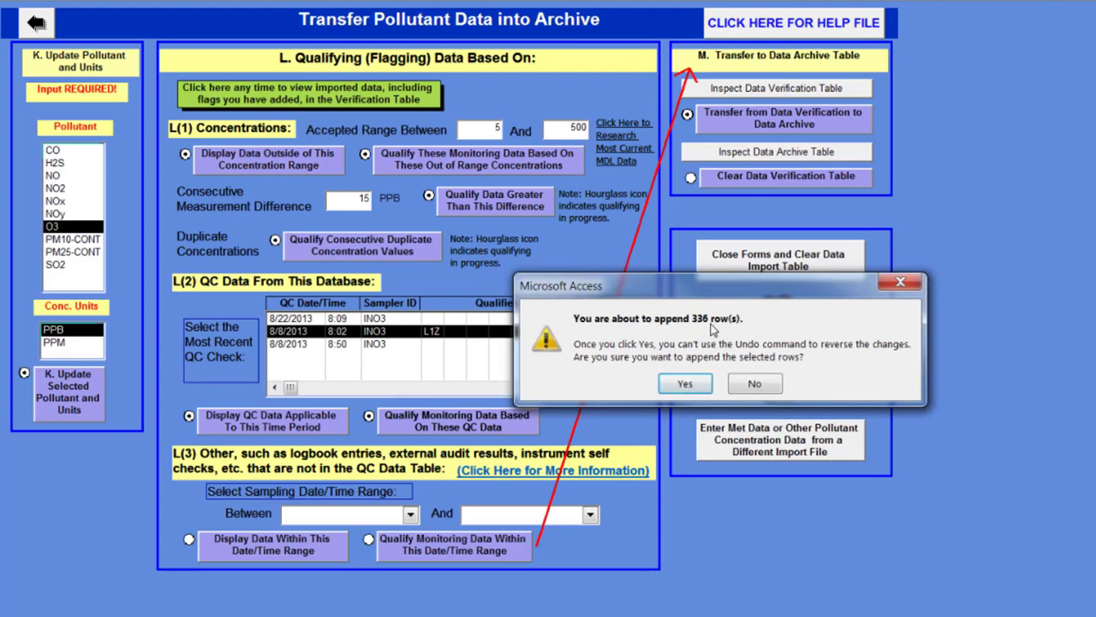
{"action": "left_click", "coordinate": [684, 384]}
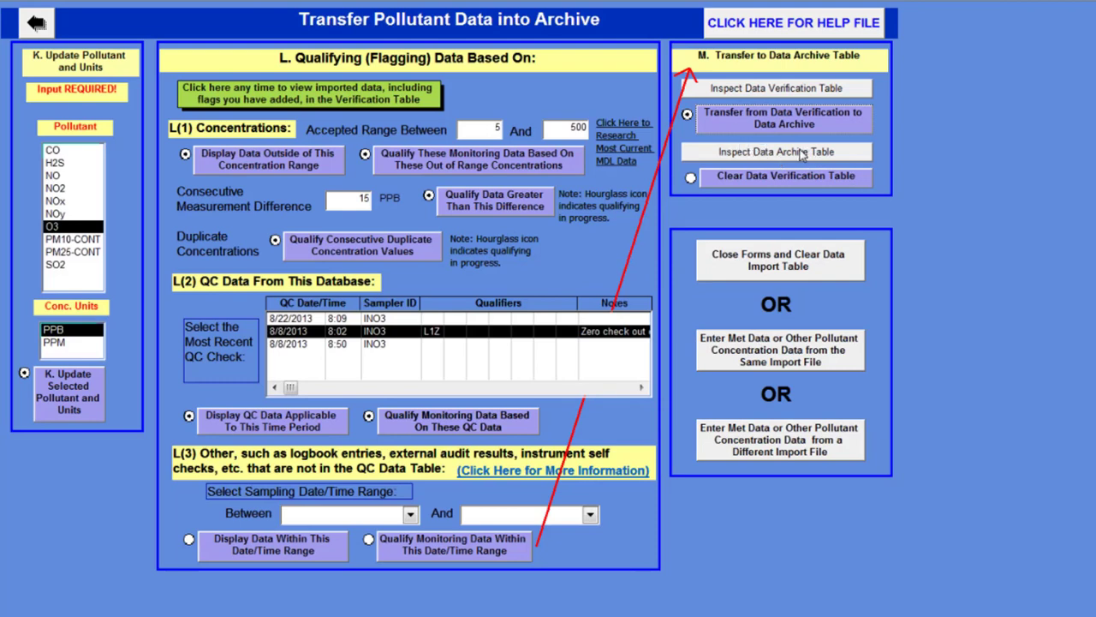
Inspect the Data Archive table's transferred O3 records and their qualifiers across the sampling dates.
{"action": "left_click", "coordinate": [846, 151]}
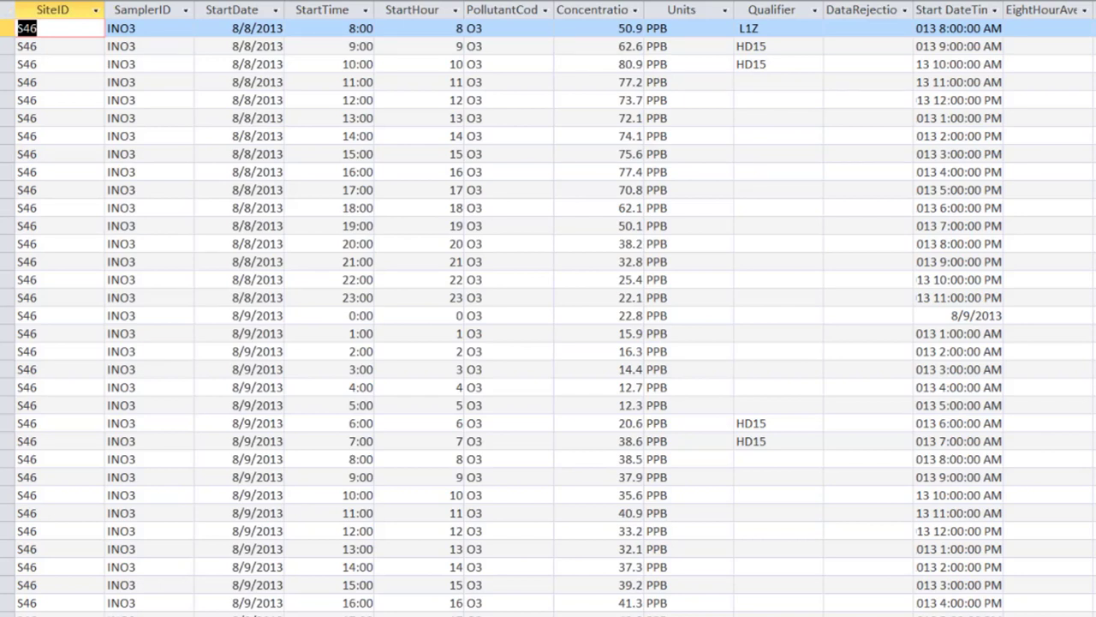
{"action": "scroll", "coordinate": [548, 317], "scroll_direction": "down", "scroll_amount": 2}
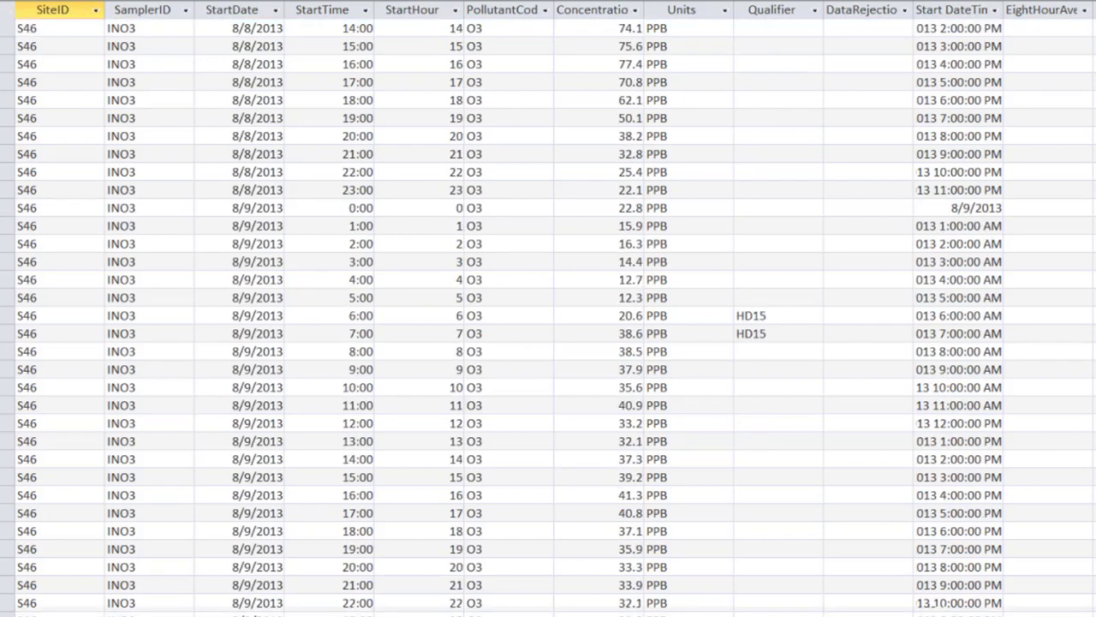
{"action": "scroll", "coordinate": [548, 317], "scroll_direction": "down", "scroll_amount": 5}
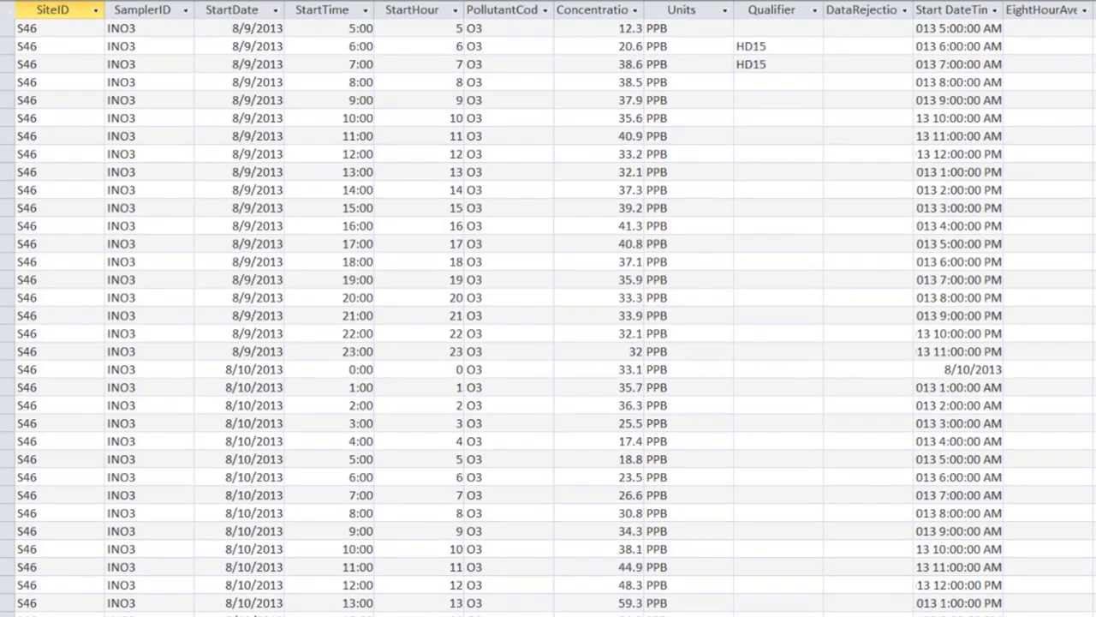
{"action": "scroll", "coordinate": [548, 316], "scroll_direction": "down", "scroll_amount": 15}
{"action": "scroll", "coordinate": [548, 317], "scroll_direction": "down", "scroll_amount": 10}
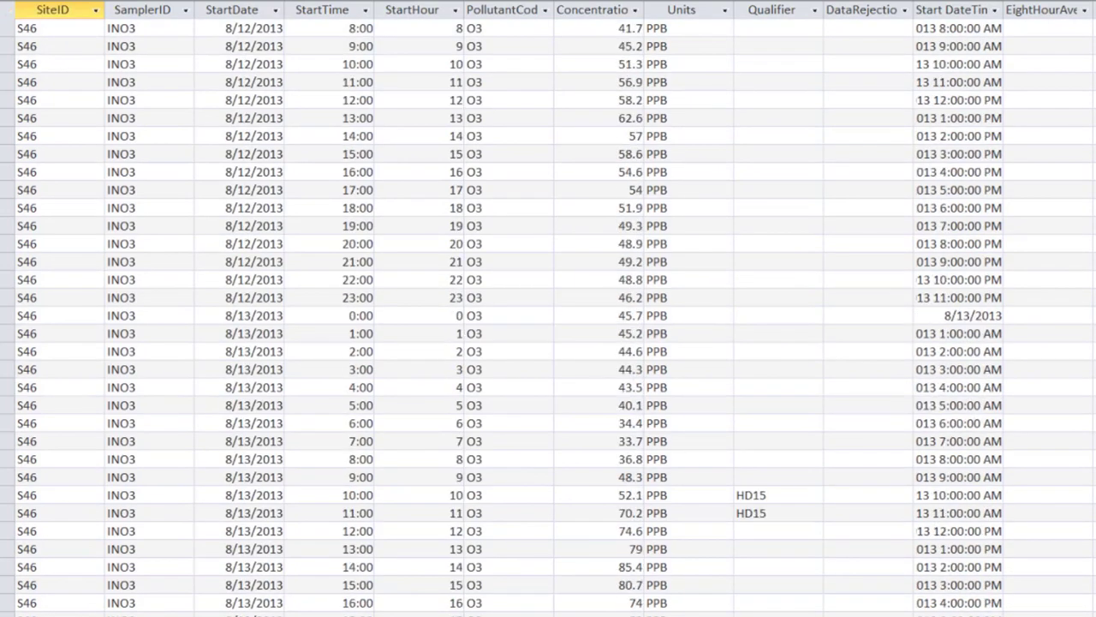
{"action": "scroll", "coordinate": [548, 317], "scroll_direction": "down", "scroll_amount": 20}
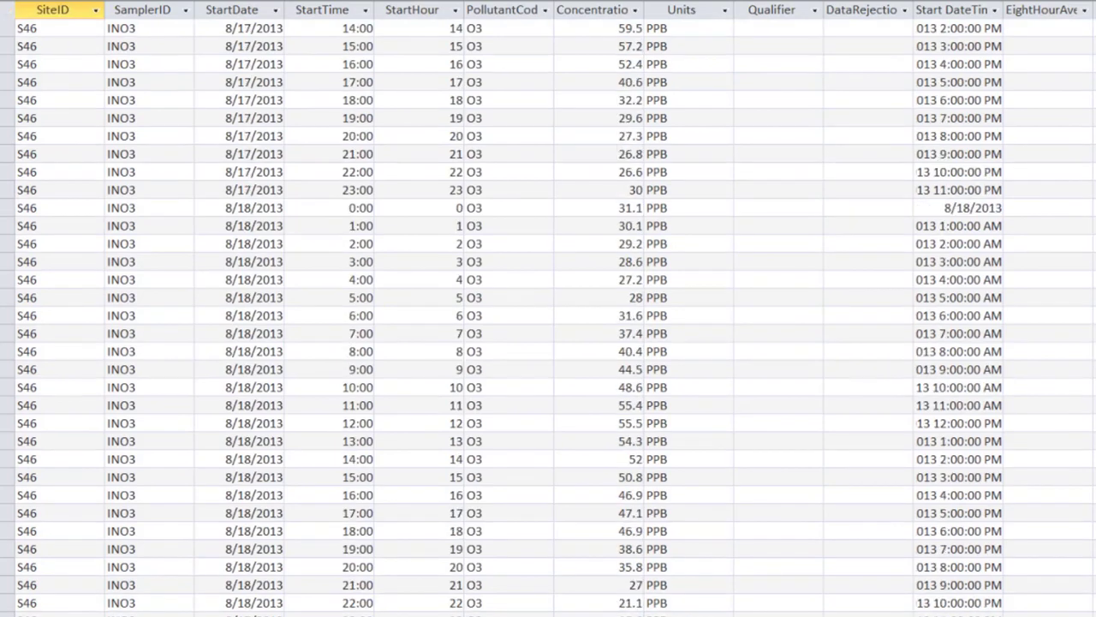
{"action": "scroll", "coordinate": [548, 317], "scroll_direction": "down", "scroll_amount": 9}
{"action": "scroll", "coordinate": [548, 316], "scroll_direction": "down", "scroll_amount": 20}
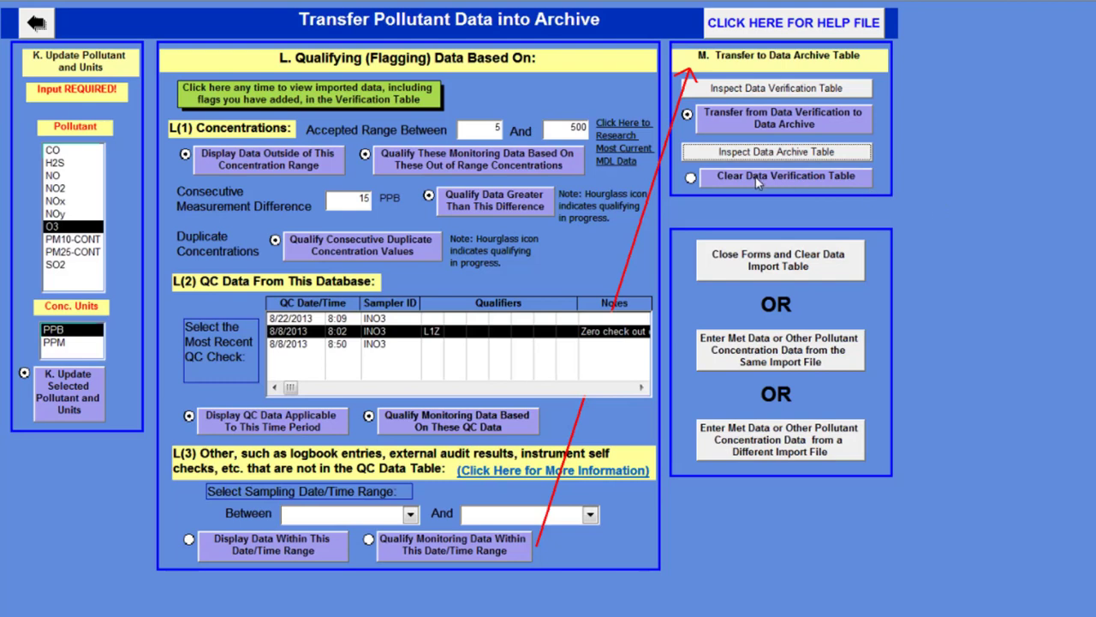
Clear the Data Verification table and proceed to entering data from a different import file, accepting deletion of the Data Import table.
{"action": "left_click", "coordinate": [837, 179]}
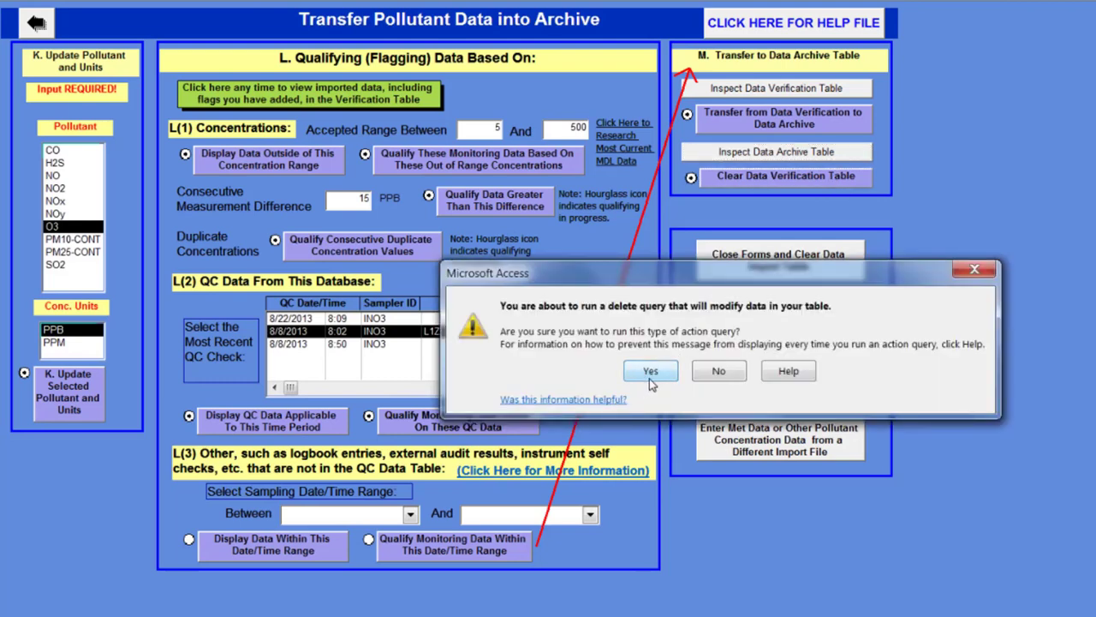
{"action": "left_click", "coordinate": [643, 378]}
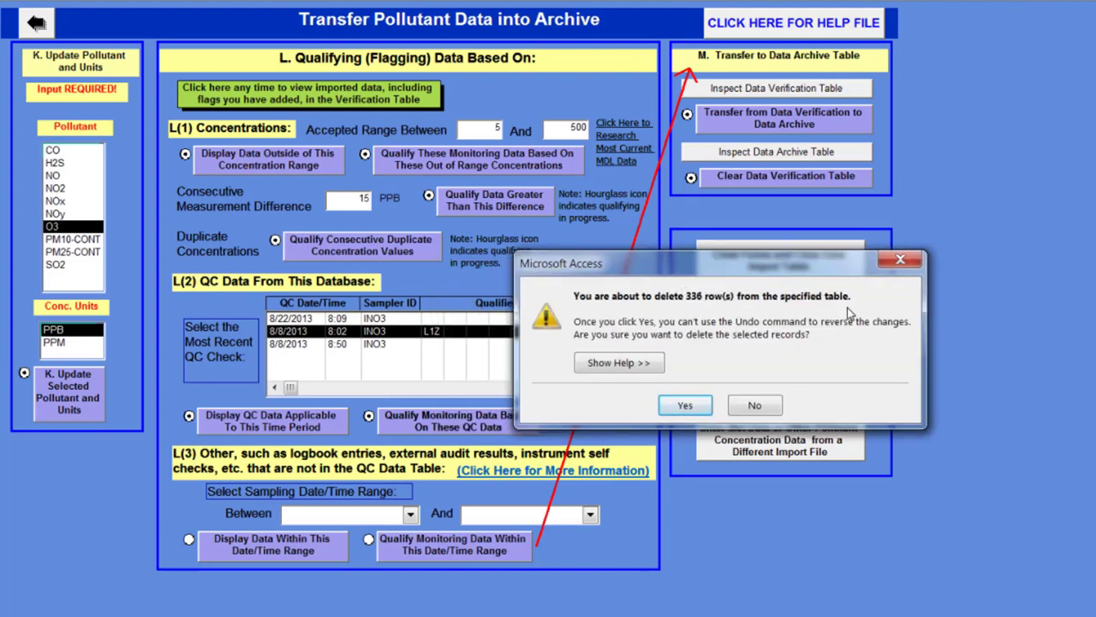
{"action": "left_click", "coordinate": [687, 406]}
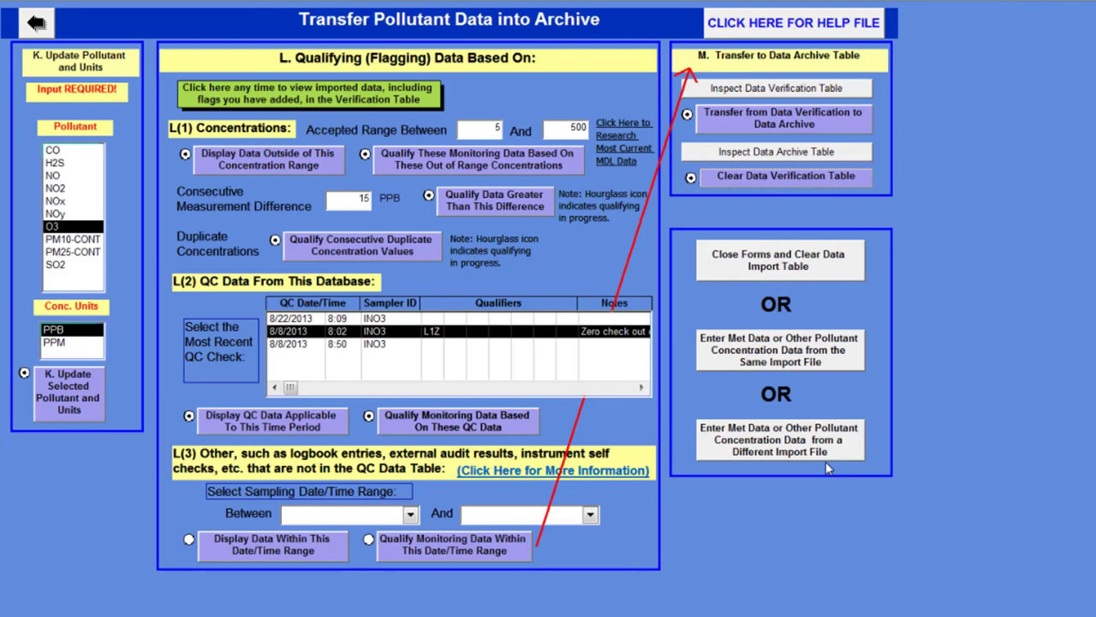
{"action": "left_click", "coordinate": [792, 446]}
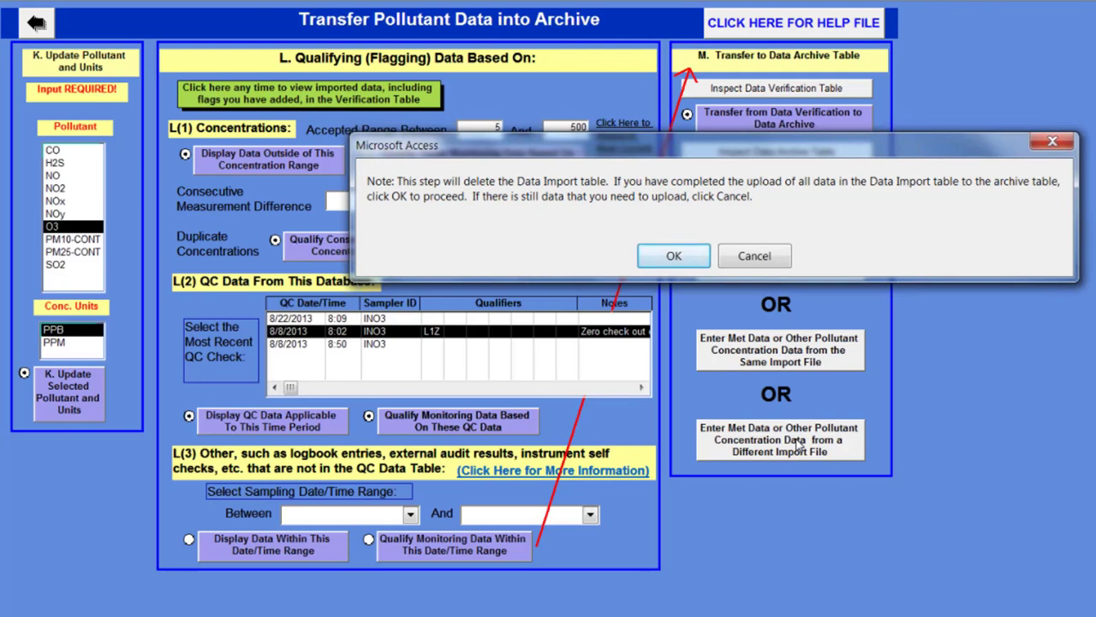
{"action": "left_click", "coordinate": [663, 259]}
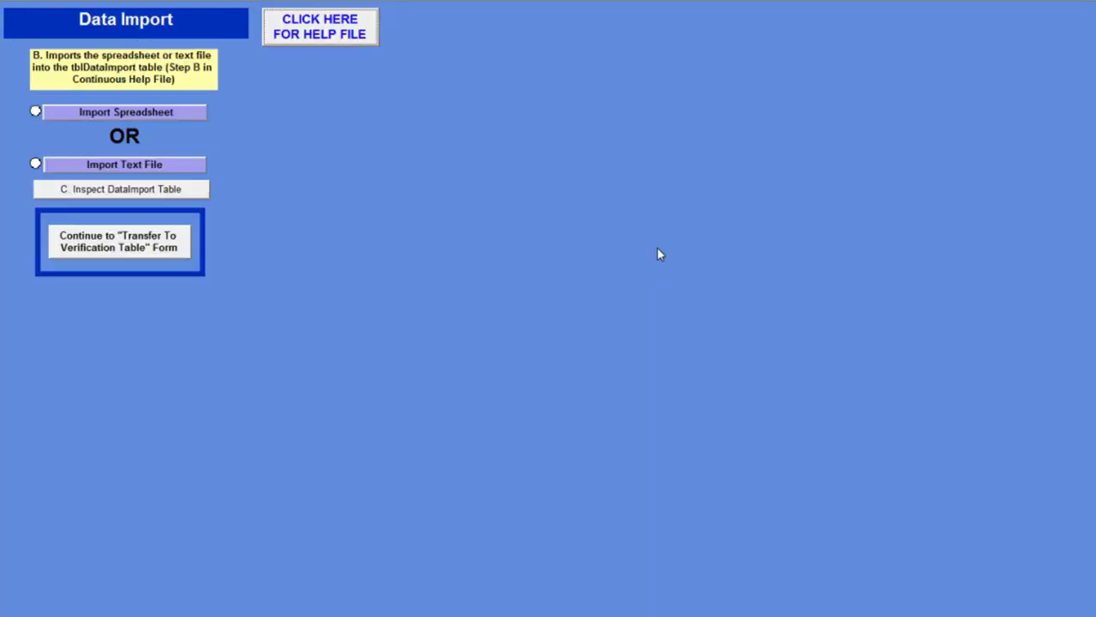